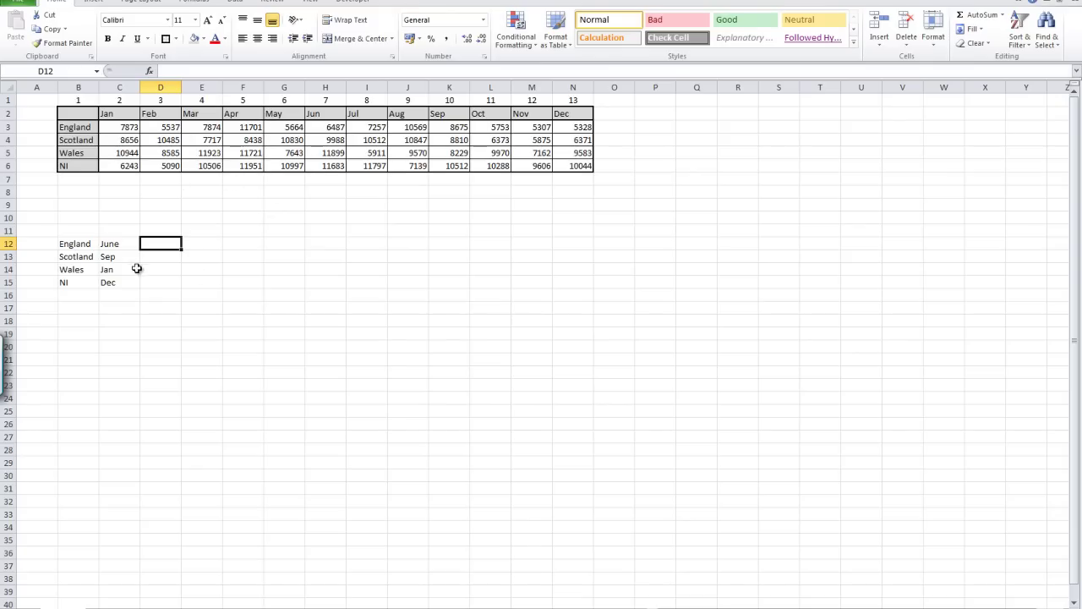
# - Look over the country and month list and the first column of the sales table
pyautogui.moveTo(72, 244); pyautogui.dragTo(110, 284)
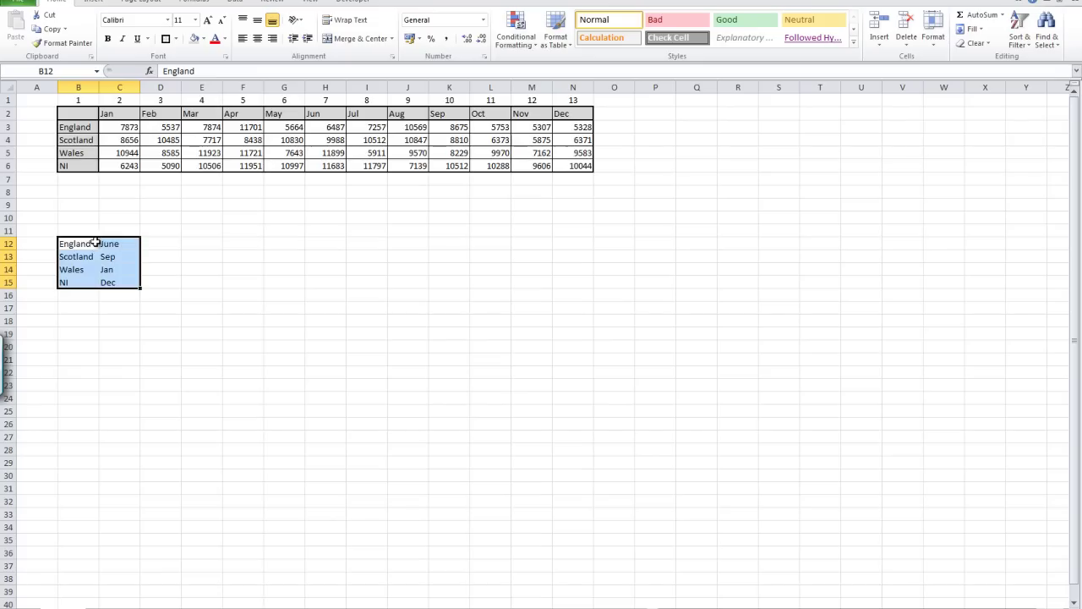
pyautogui.click(155, 244)
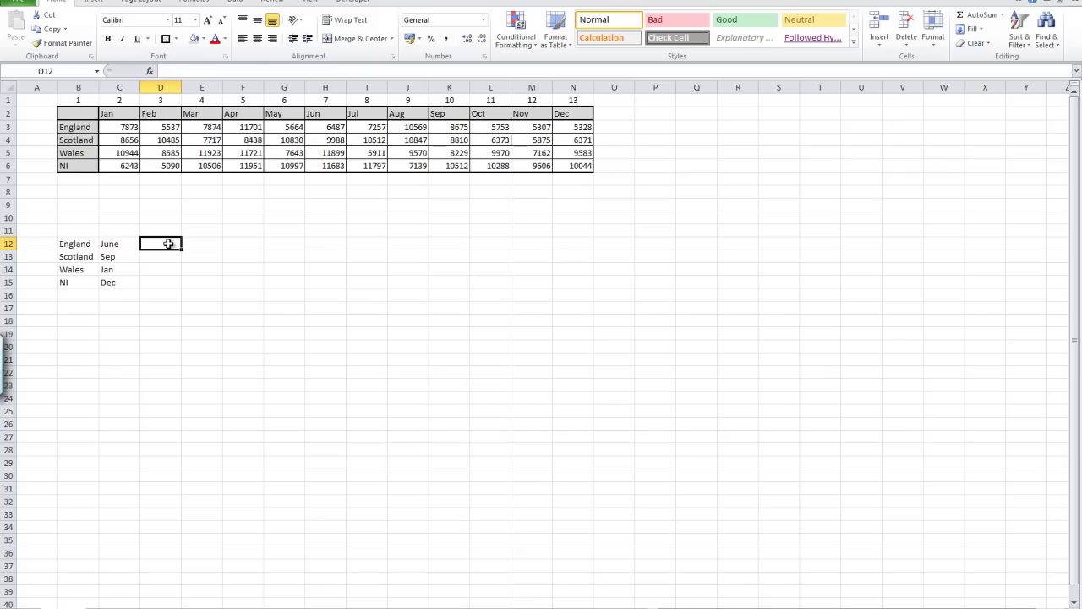
pyautogui.click(76, 102)
pyautogui.moveTo(77, 102); pyautogui.dragTo(77, 164)
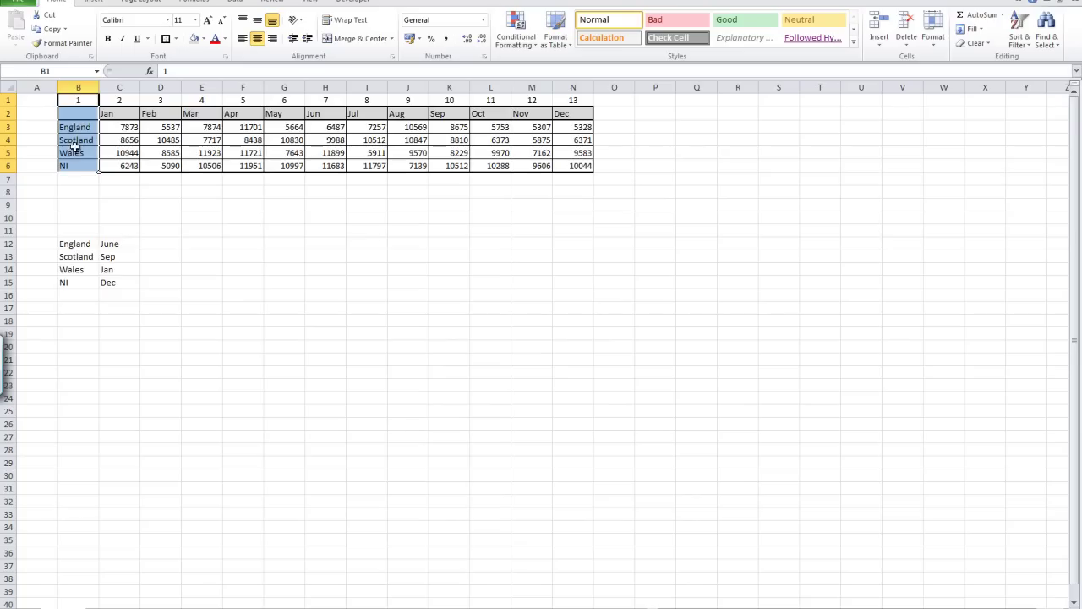
# - Start =vlookup in D12 with England in B12 as lookup value, then select the sales table
pyautogui.click(157, 245)
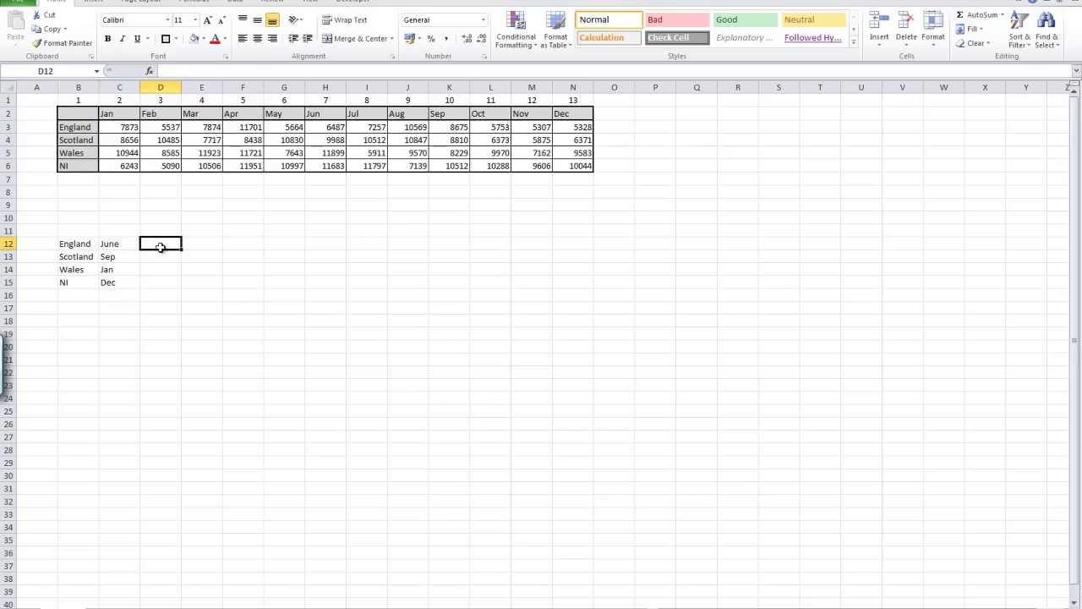
pyautogui.write('=')
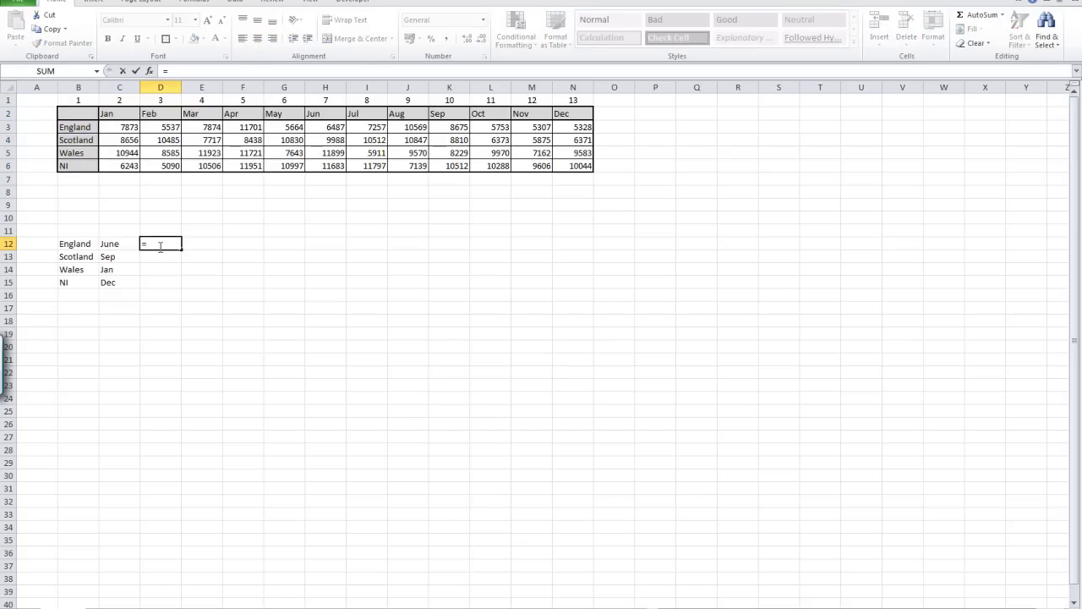
pyautogui.write('vloo')
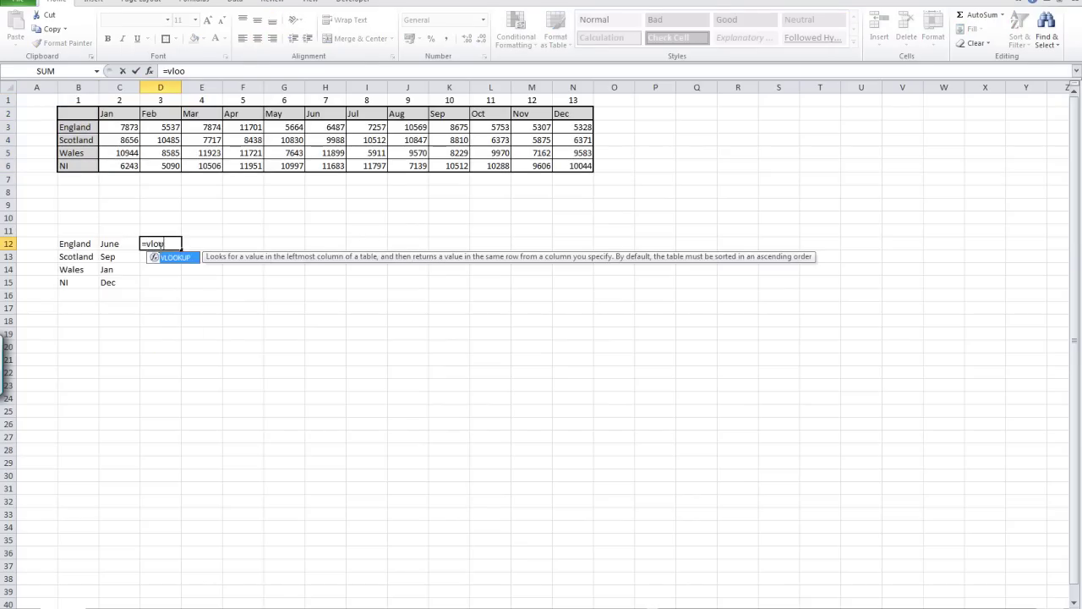
pyautogui.write('kup(')
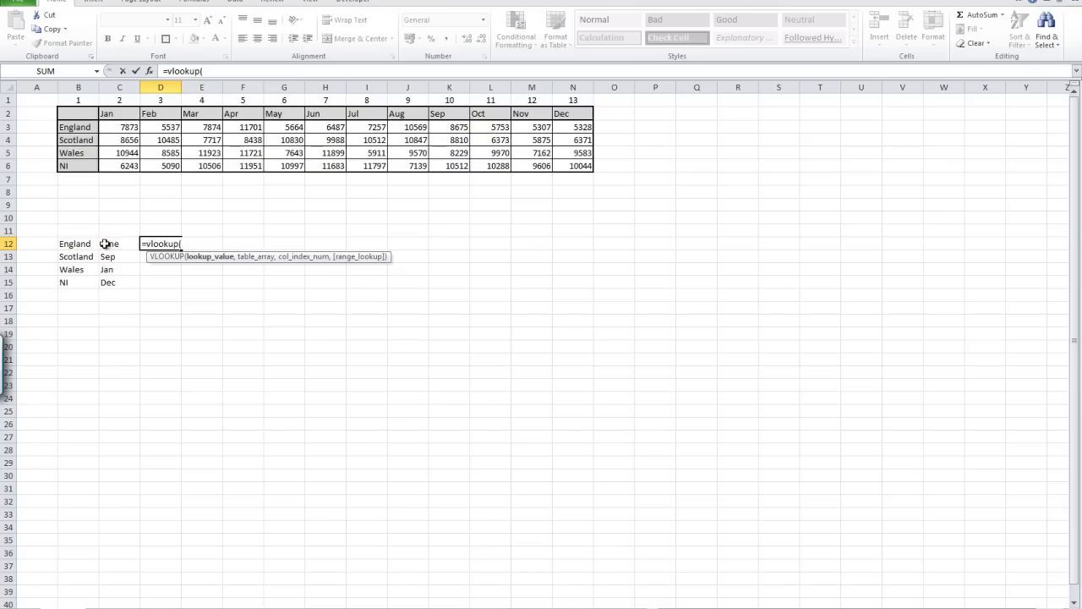
pyautogui.click(70, 246)
pyautogui.write(',')
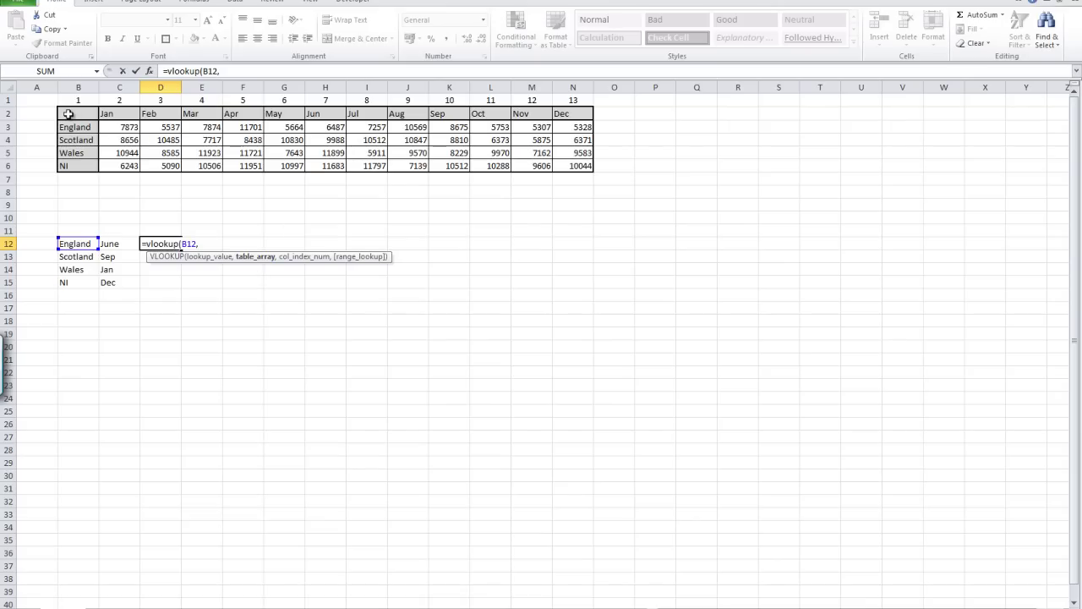
pyautogui.moveTo(68, 113); pyautogui.dragTo(571, 163)
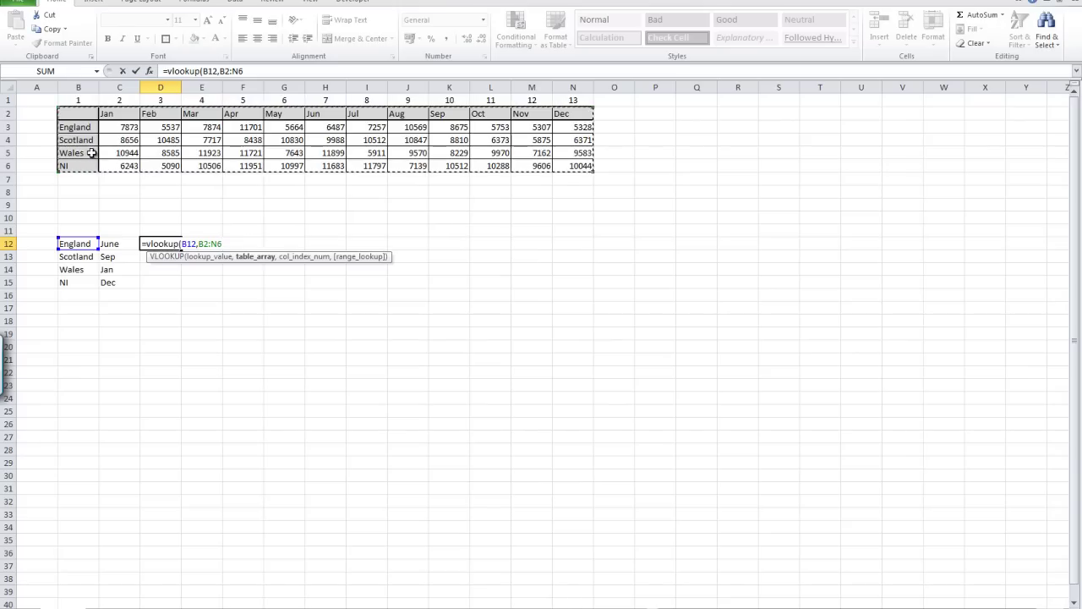
pyautogui.moveTo(32, 113); pyautogui.dragTo(580, 165)
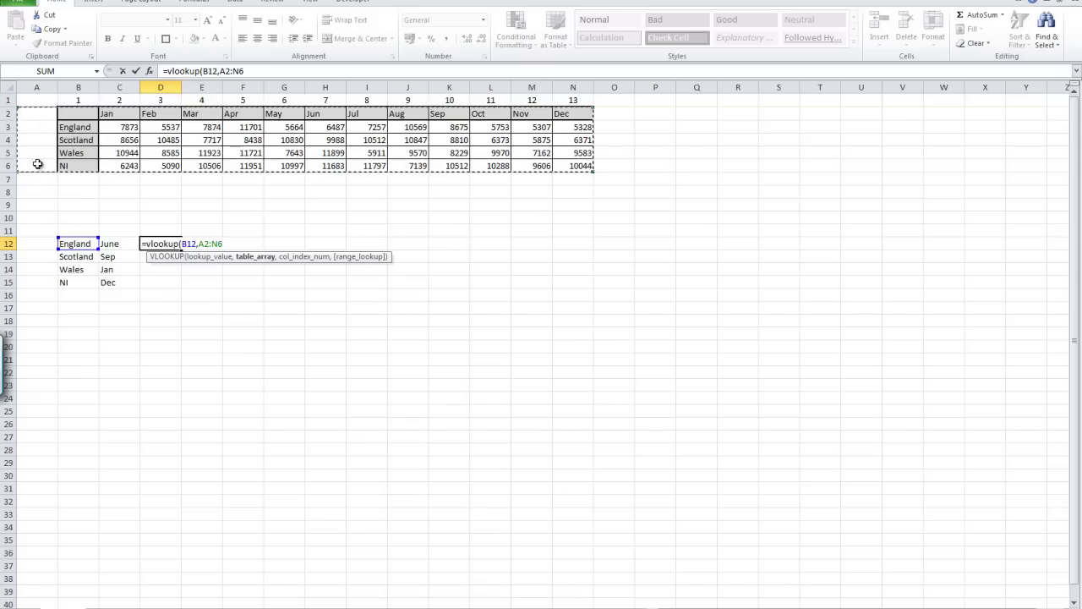
# - Finish D12 as =vlookup(B12,B2:N6,7,False) so it returns England's June sales, 6487
pyautogui.moveTo(75, 115); pyautogui.dragTo(566, 165)
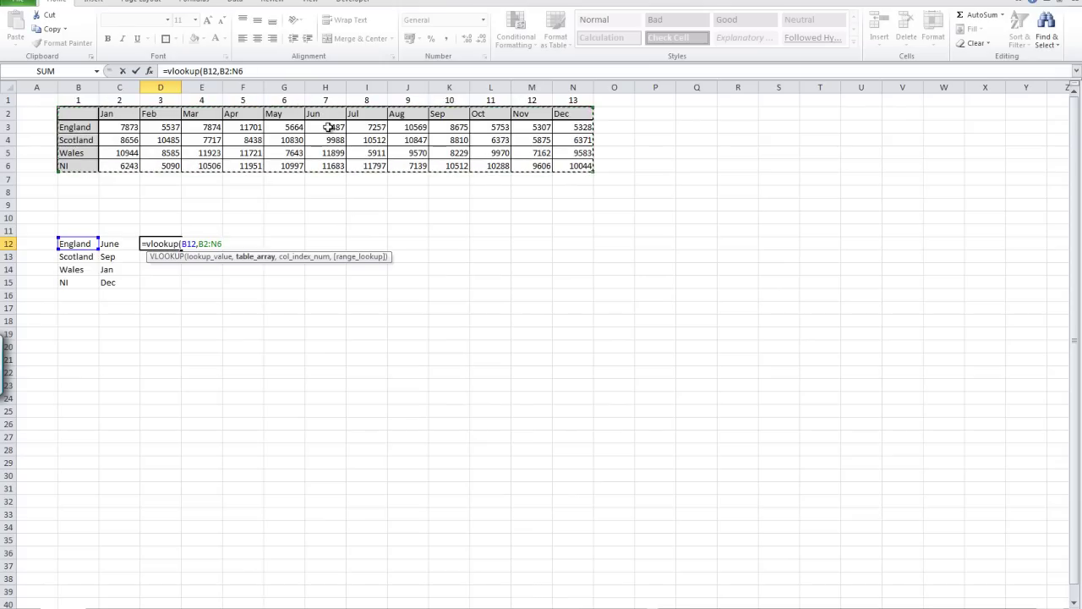
pyautogui.write(',')
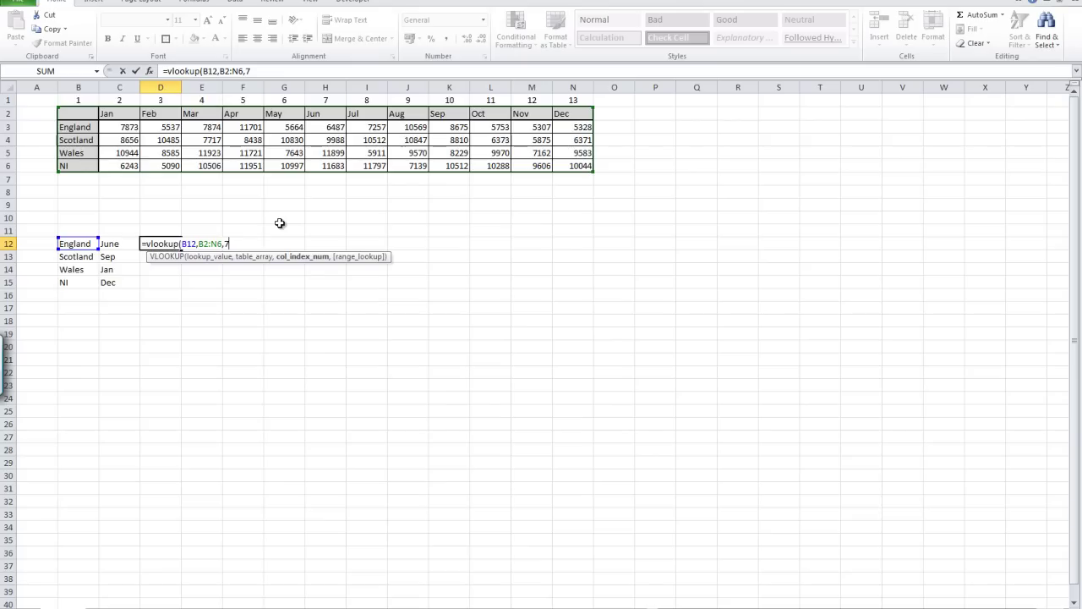
pyautogui.write('7,False')
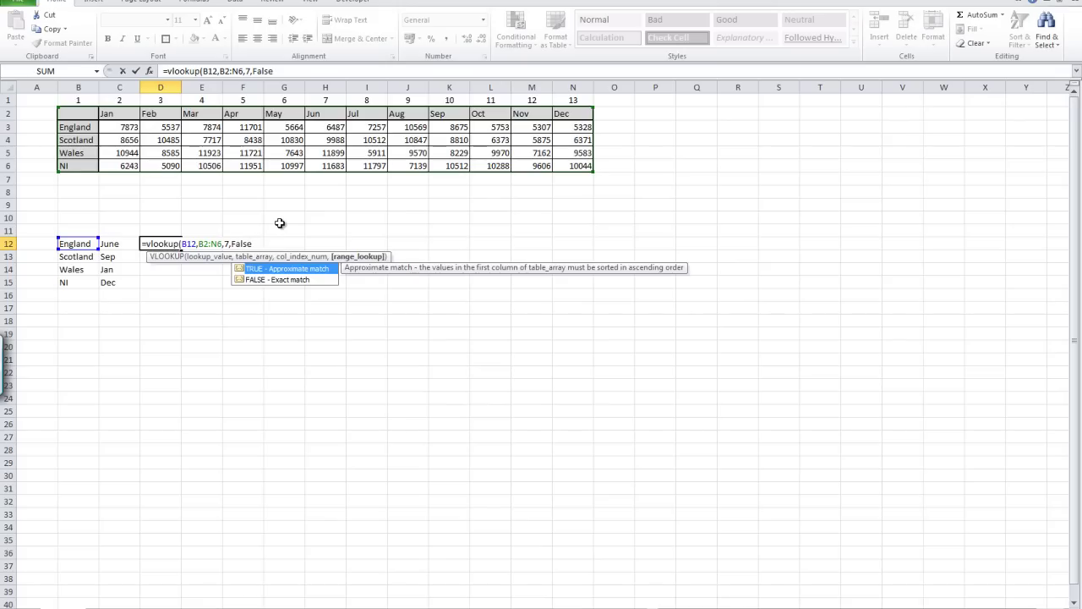
pyautogui.write(')')
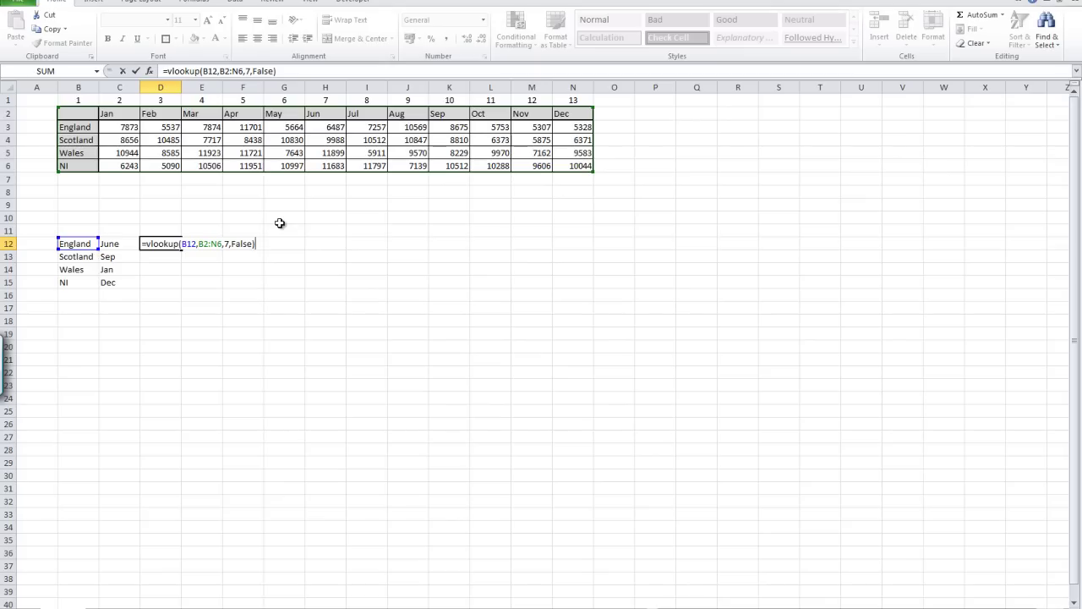
pyautogui.press('Return')
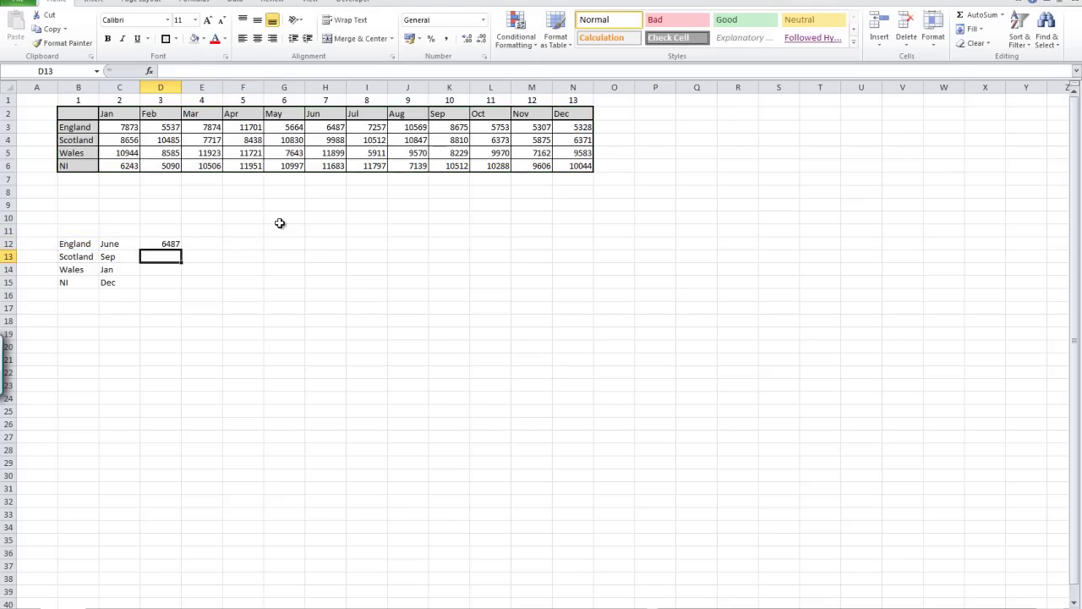
pyautogui.click(334, 128)
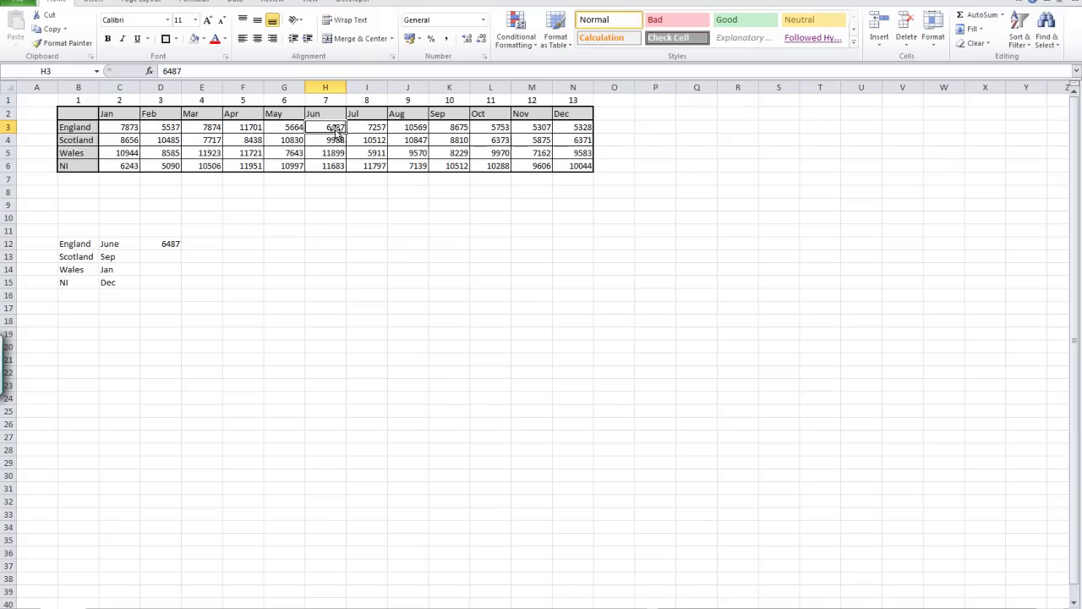
pyautogui.click(169, 242)
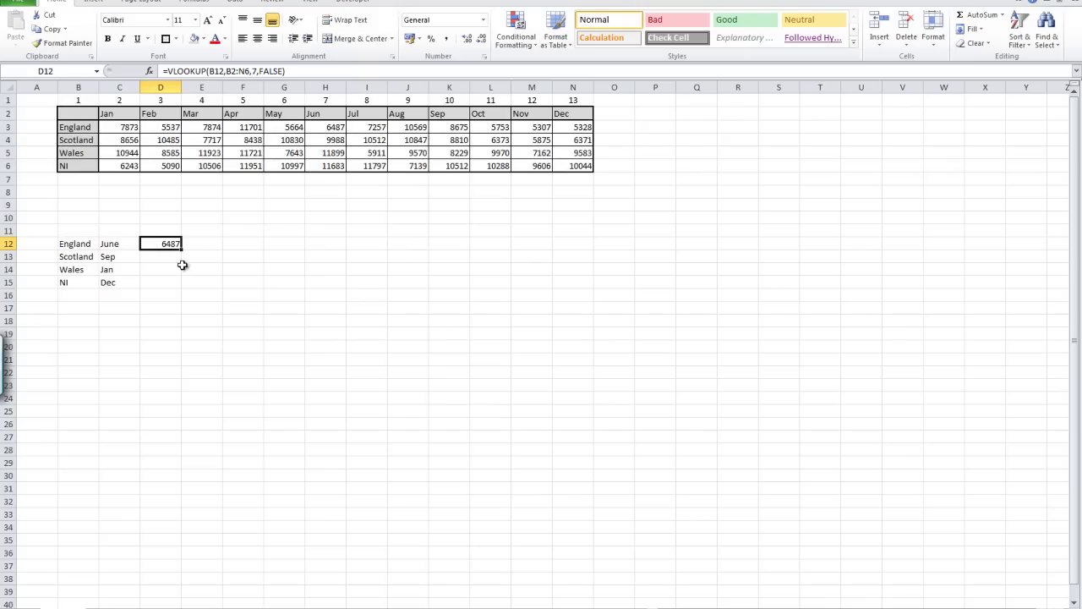
pyautogui.click(222, 71)
pyautogui.moveTo(213, 71); pyautogui.dragTo(209, 71)
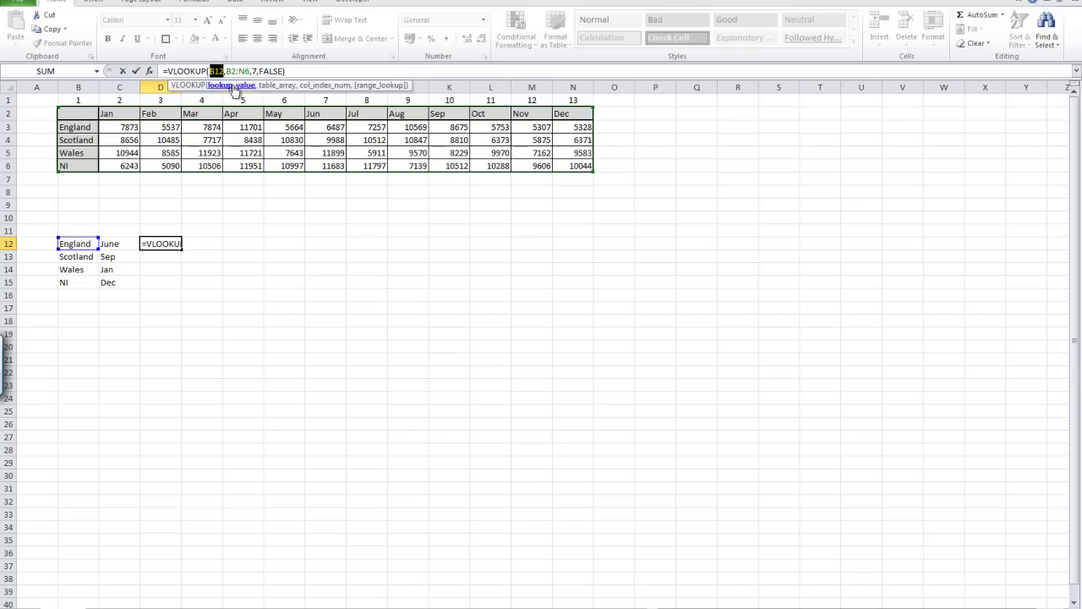
pyautogui.click(230, 71)
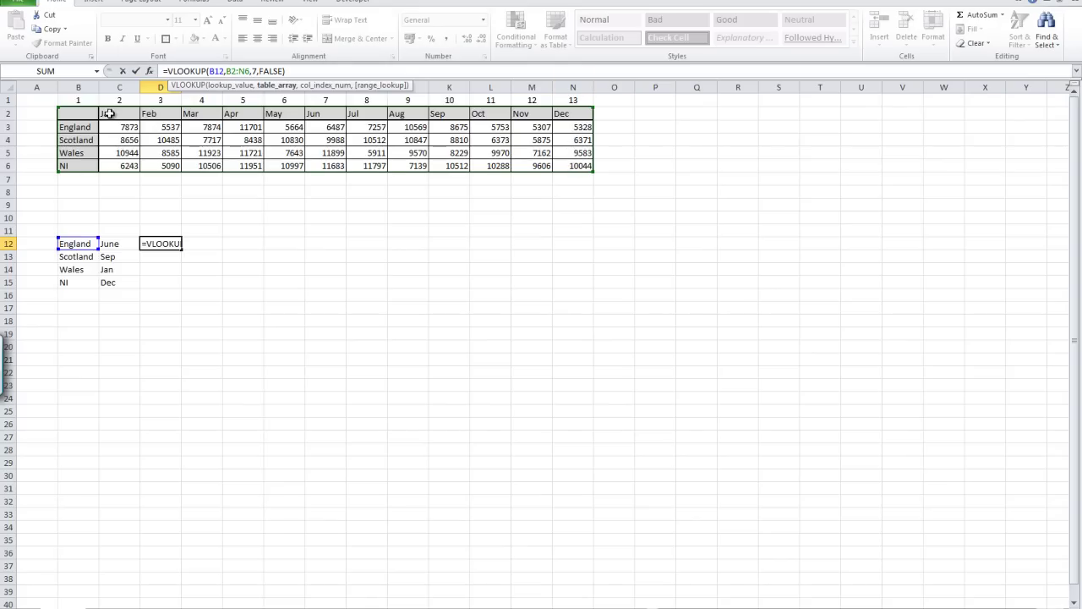
pyautogui.click(254, 71)
pyautogui.press('BackSpace')
pyautogui.write('7')
pyautogui.moveTo(259, 71); pyautogui.dragTo(283, 71)
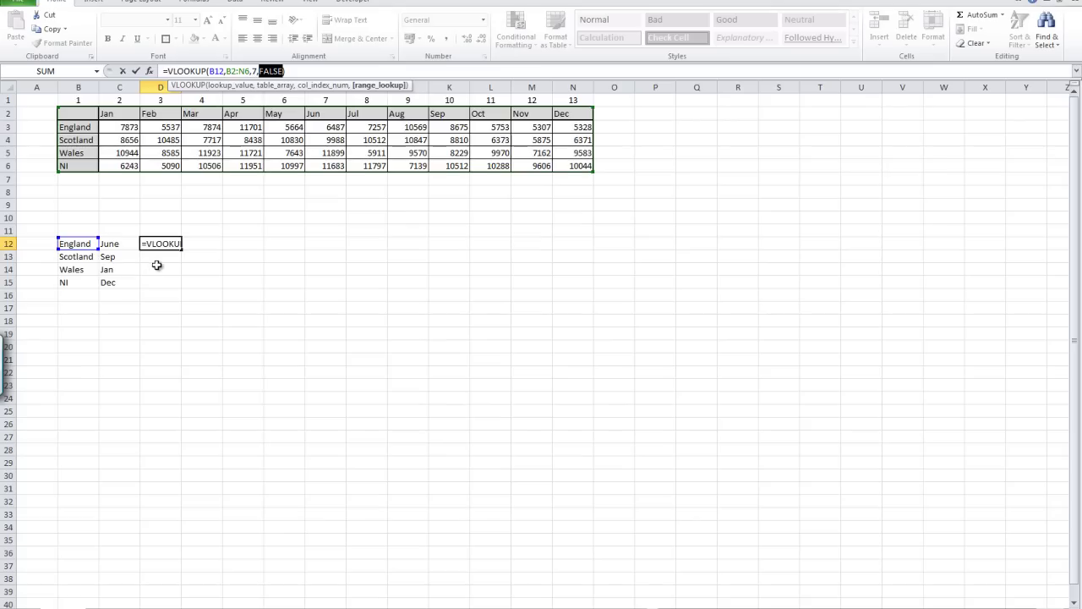
# - Enter =vlookup(B13,B2:N6,10,False) in D13, returning Scotland's September sales of 8810
pyautogui.press('Return')
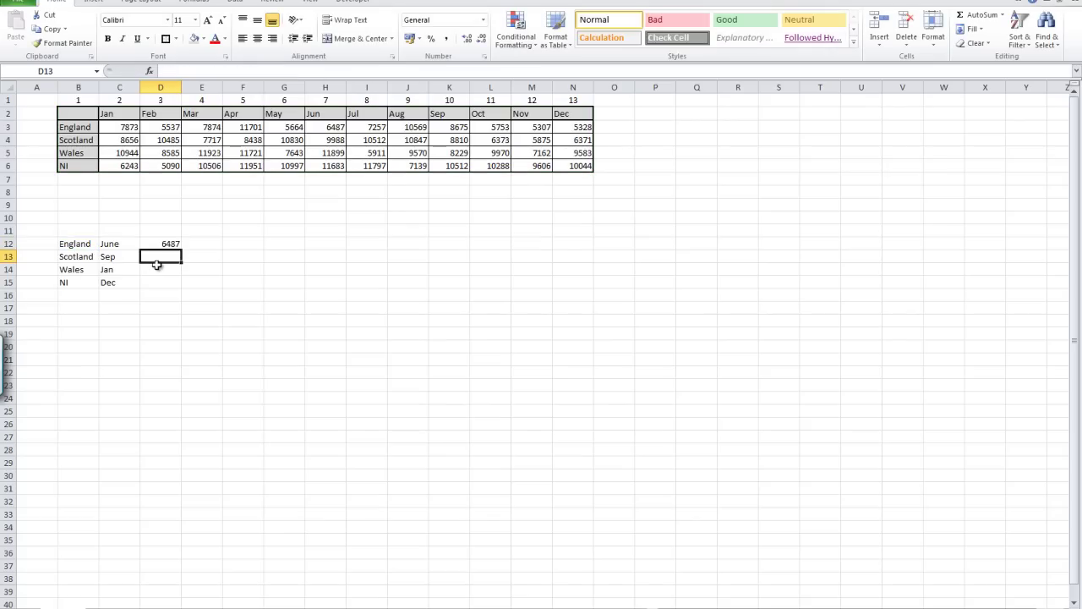
pyautogui.write('=vlookup')
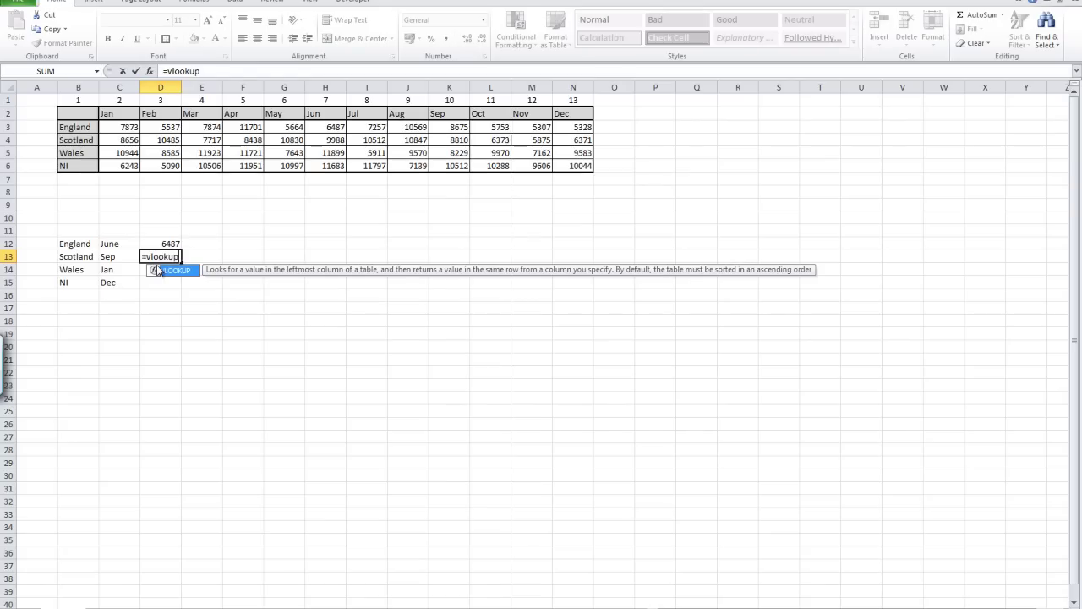
pyautogui.write('(')
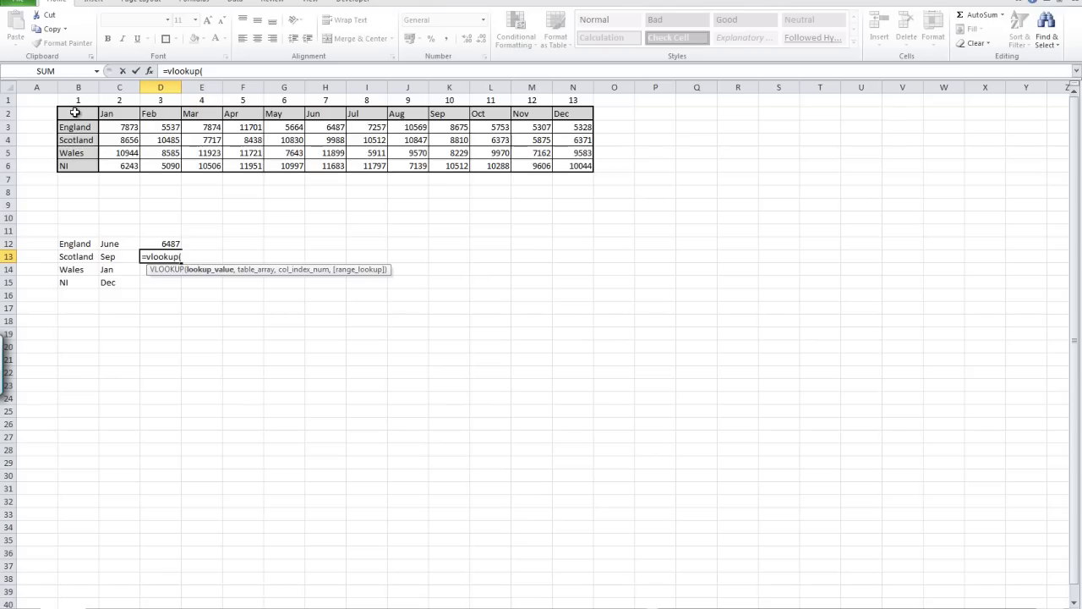
pyautogui.click(72, 258)
pyautogui.write(',')
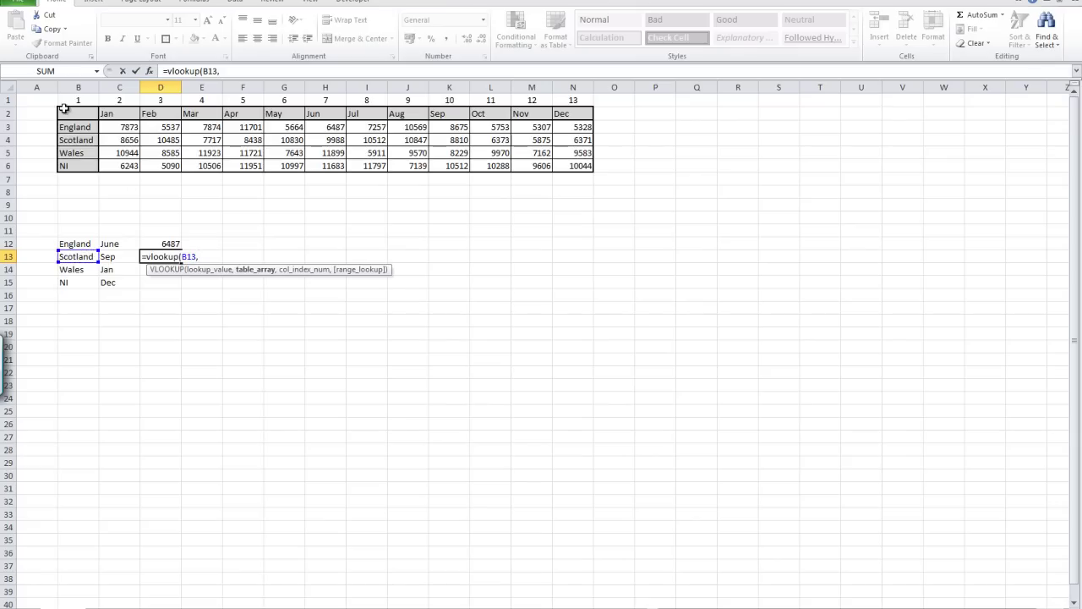
pyautogui.moveTo(68, 112); pyautogui.dragTo(565, 166)
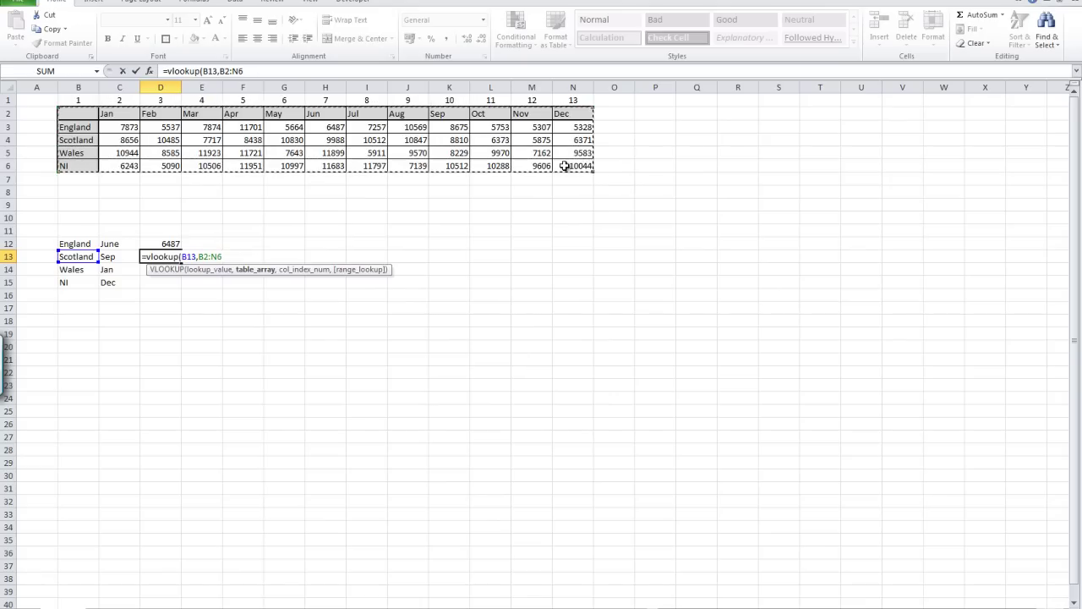
pyautogui.write(',')
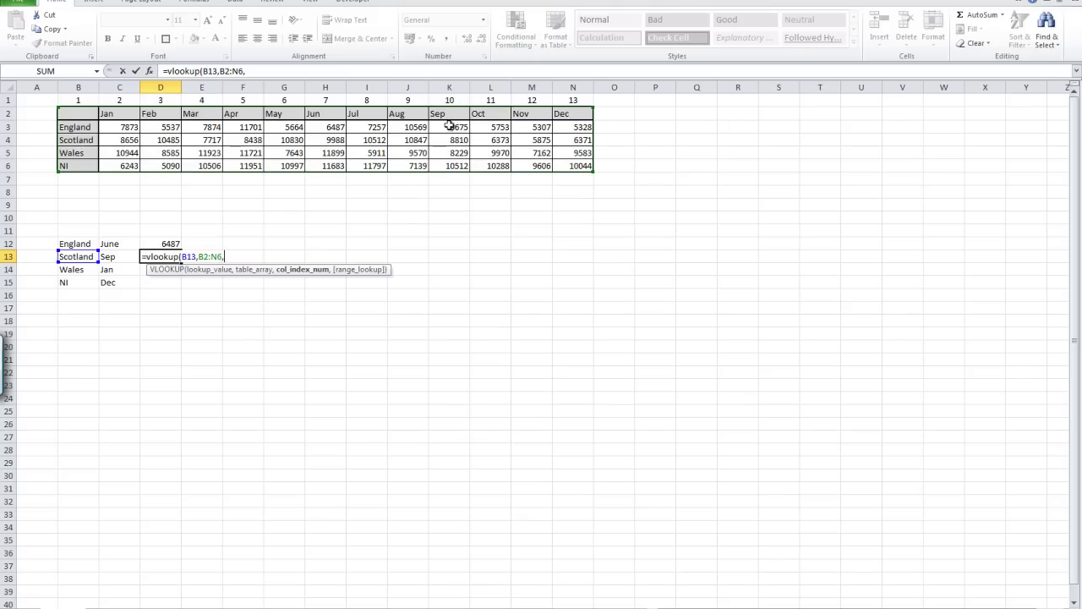
pyautogui.write('10,False')
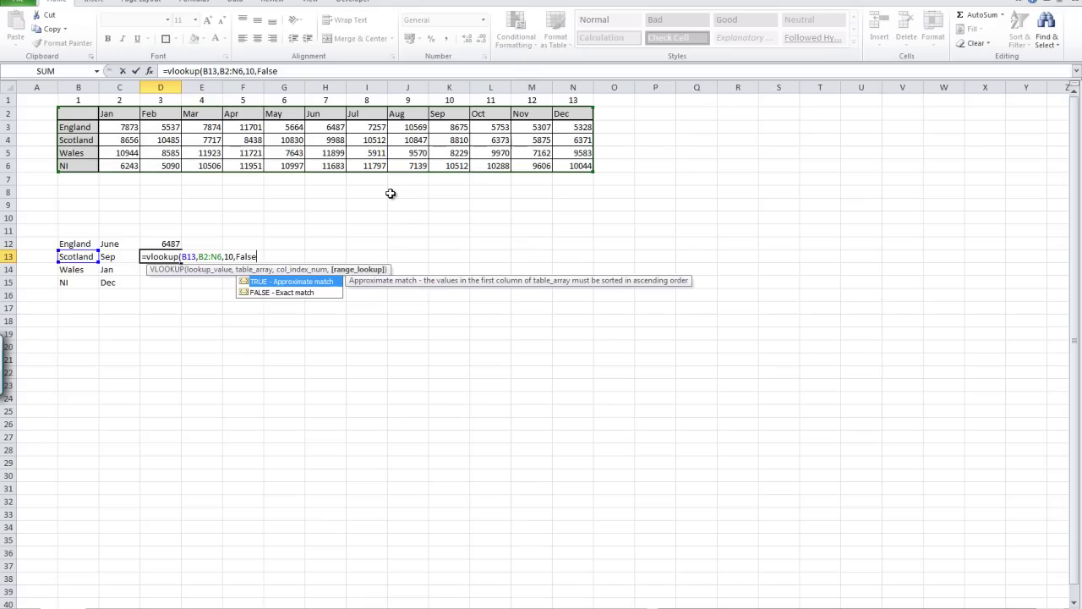
pyautogui.write(')')
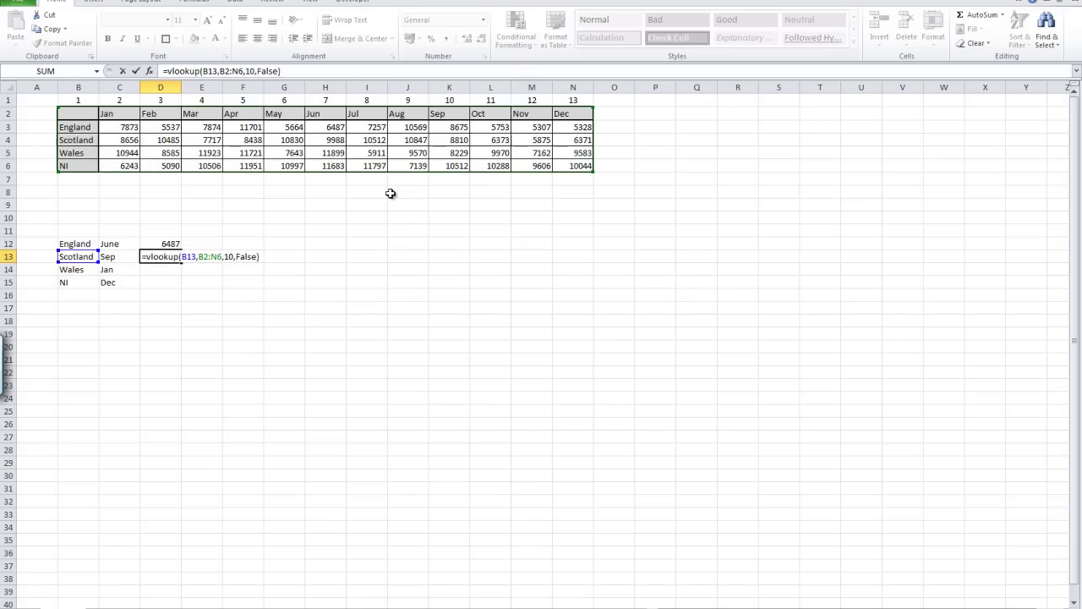
pyautogui.press('Return')
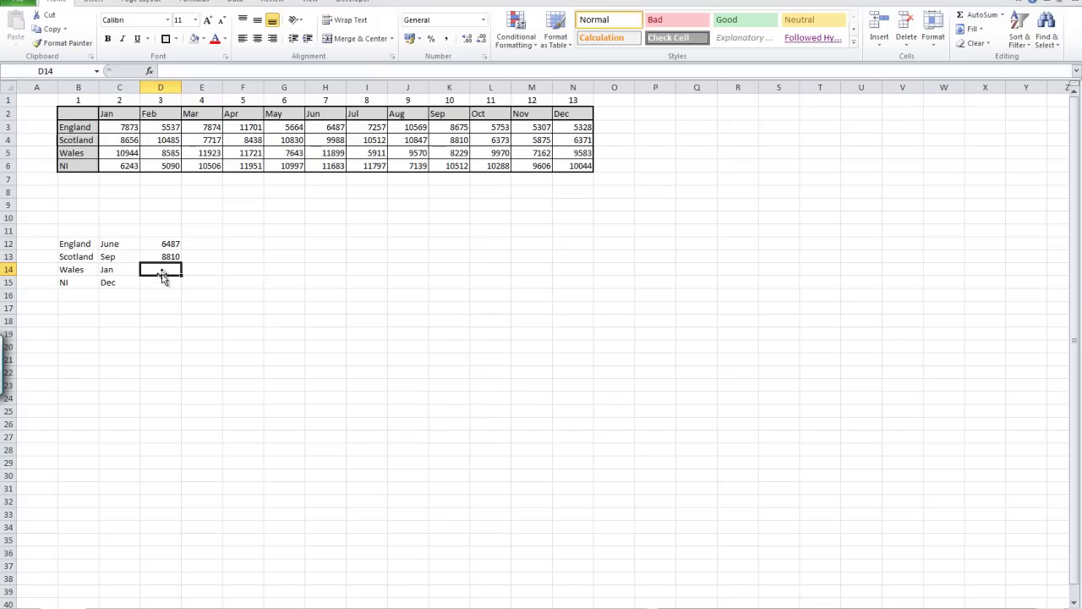
# - Enter =vlookup(B14,B2:N6,2,False) in D14, returning Wales's January sales of 10944
pyautogui.write('=')
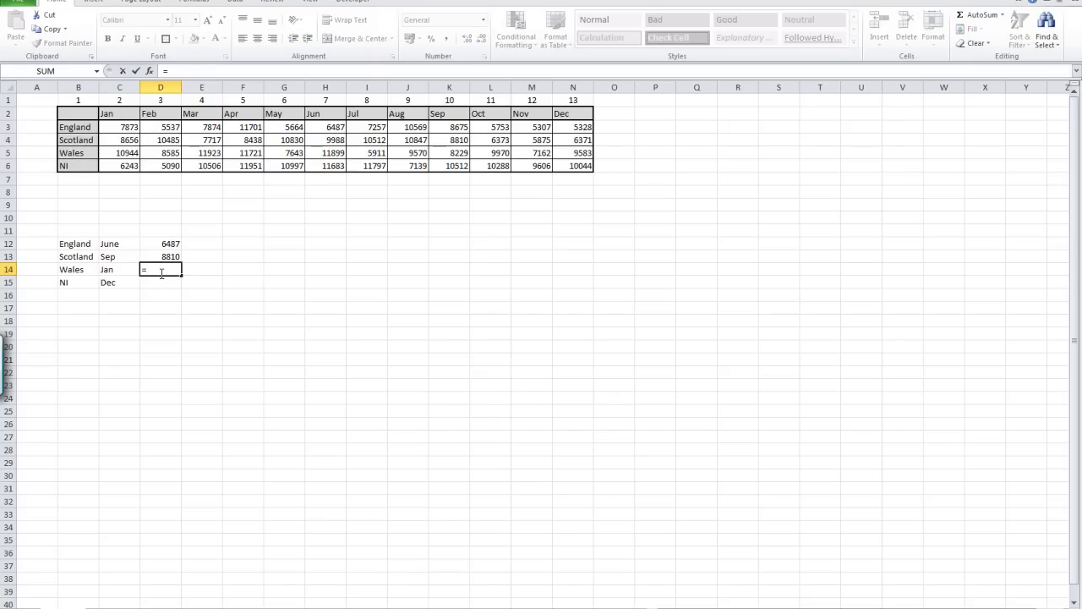
pyautogui.write('vlookup(')
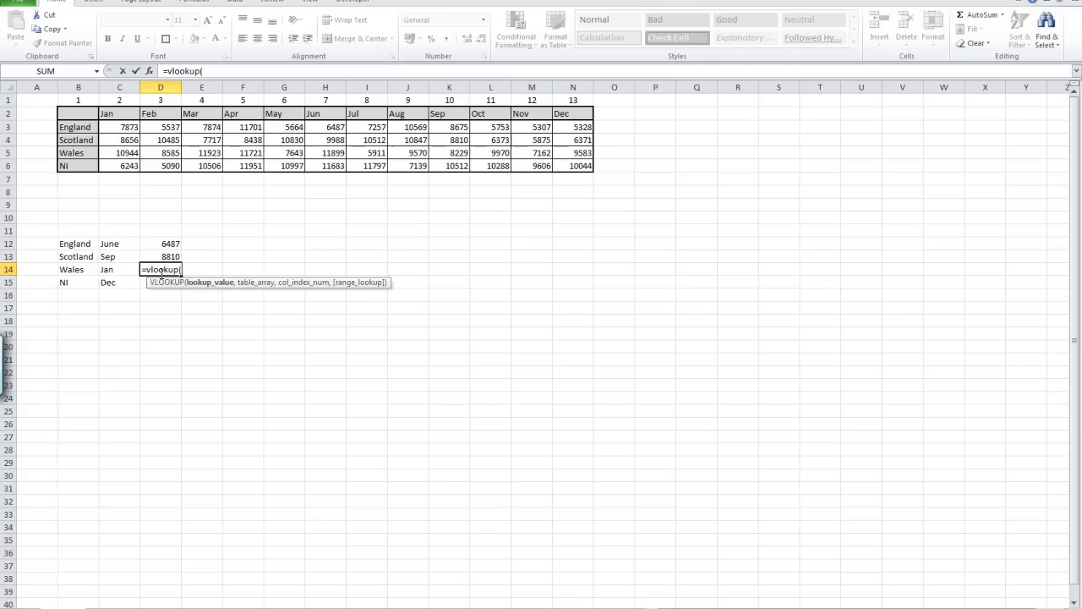
pyautogui.click(73, 269)
pyautogui.write(',')
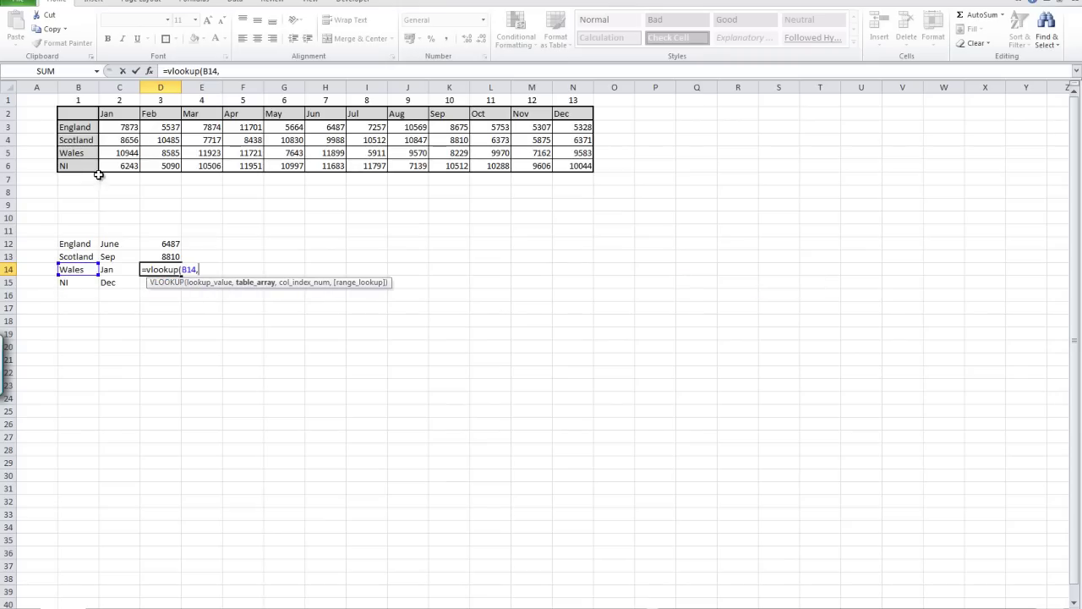
pyautogui.moveTo(66, 111); pyautogui.dragTo(572, 164)
pyautogui.write(',')
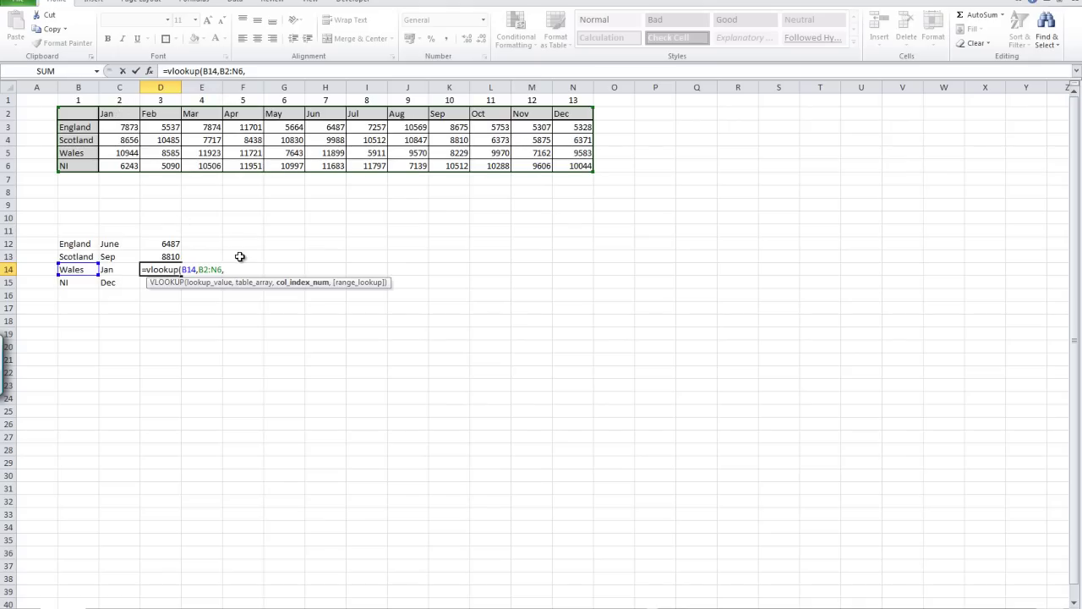
pyautogui.write(',False)')
pyautogui.press('Return')
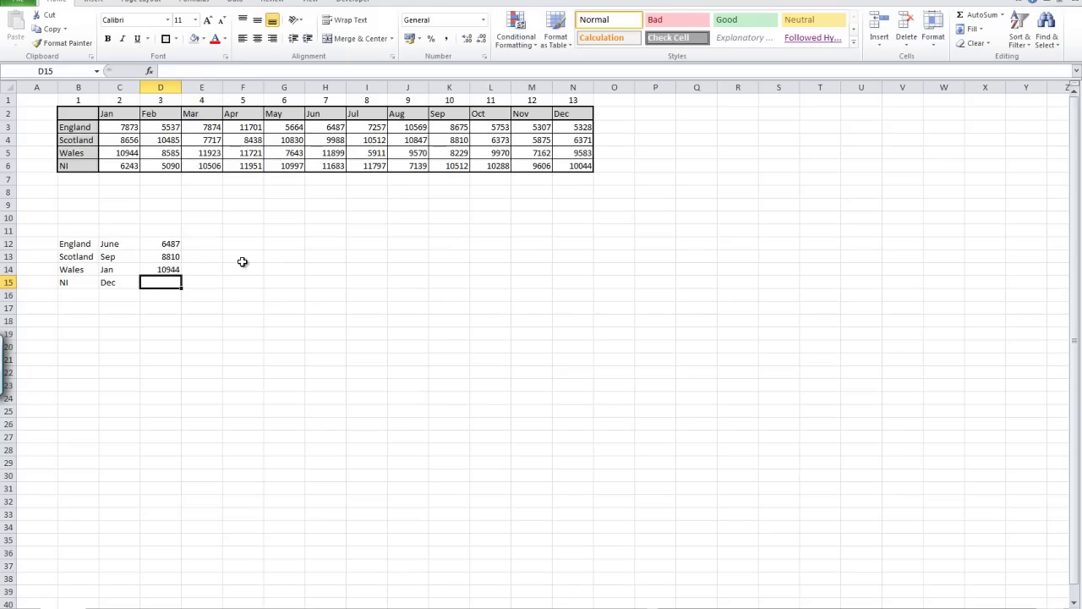
# - Enter =vlookup(B15,B2:N6,13,False) in D15, returning NI's December sales of 10044
pyautogui.write('=vlookup')
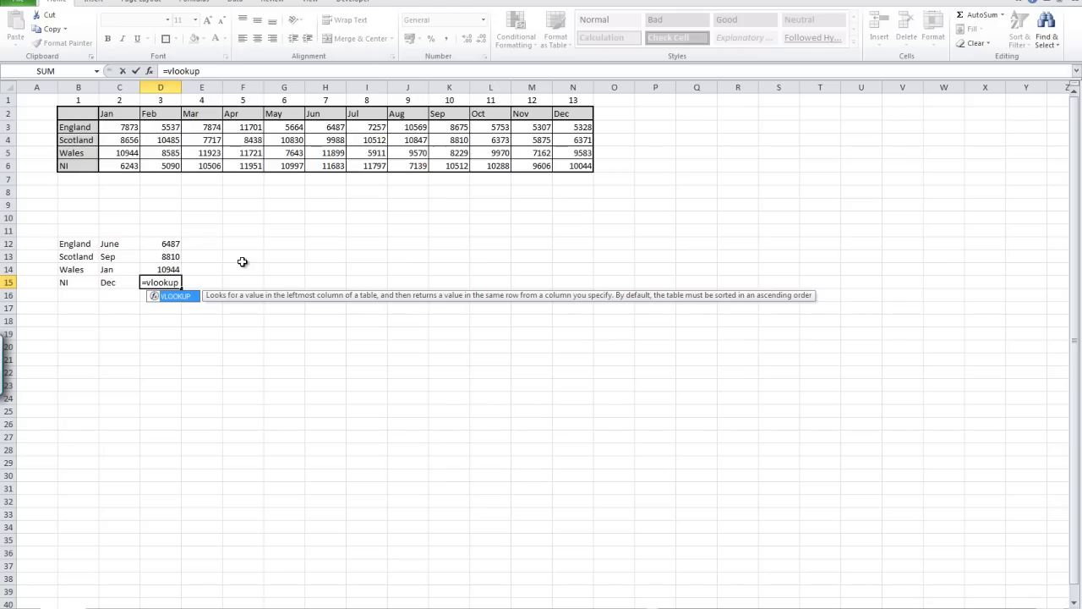
pyautogui.write('(')
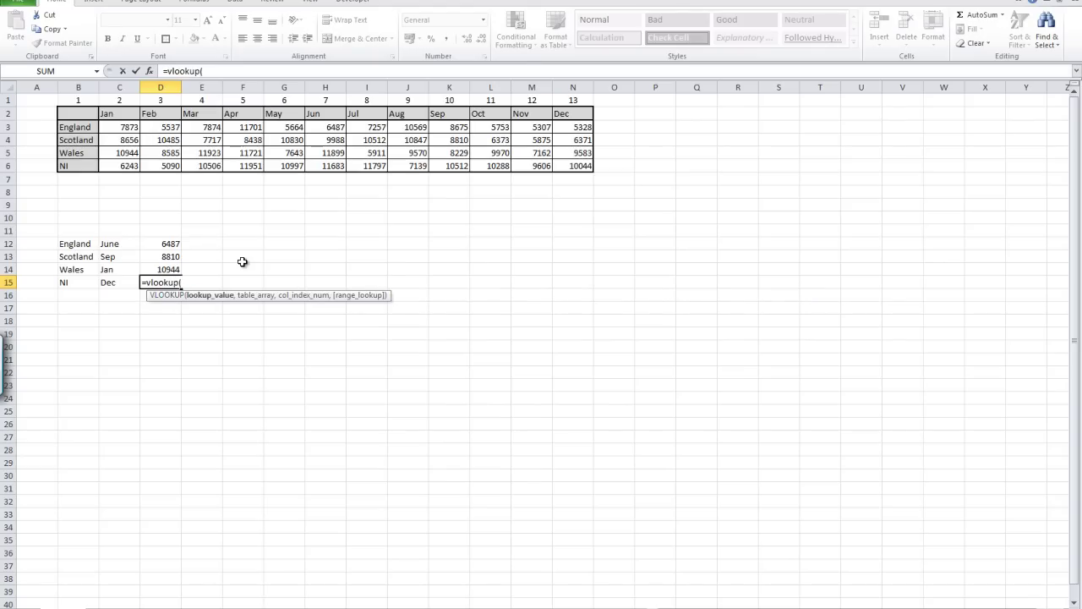
pyautogui.click(71, 282)
pyautogui.write(',')
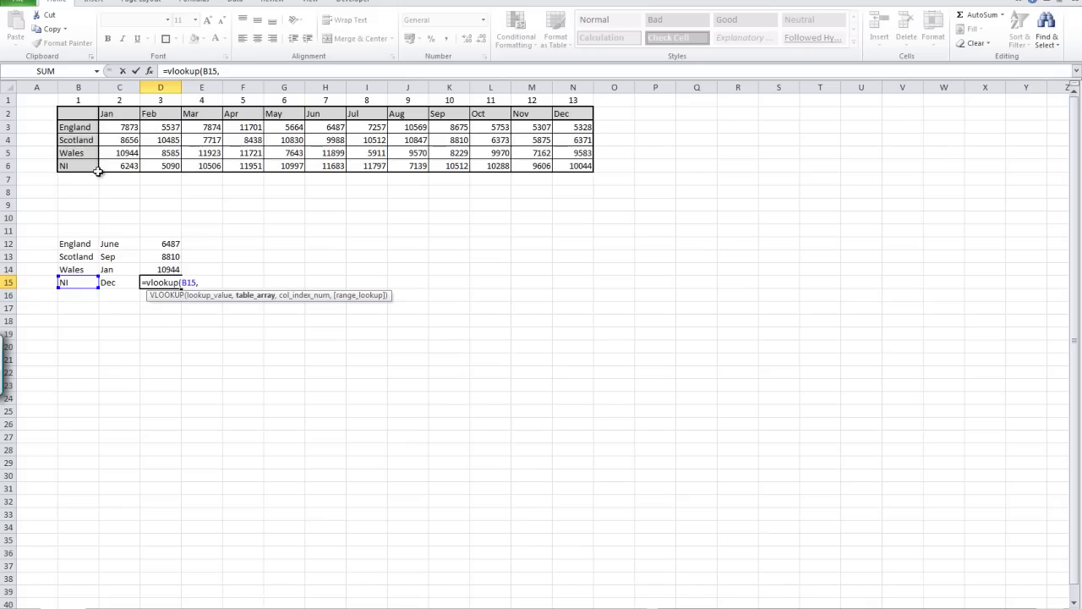
pyautogui.moveTo(78, 112); pyautogui.dragTo(580, 159)
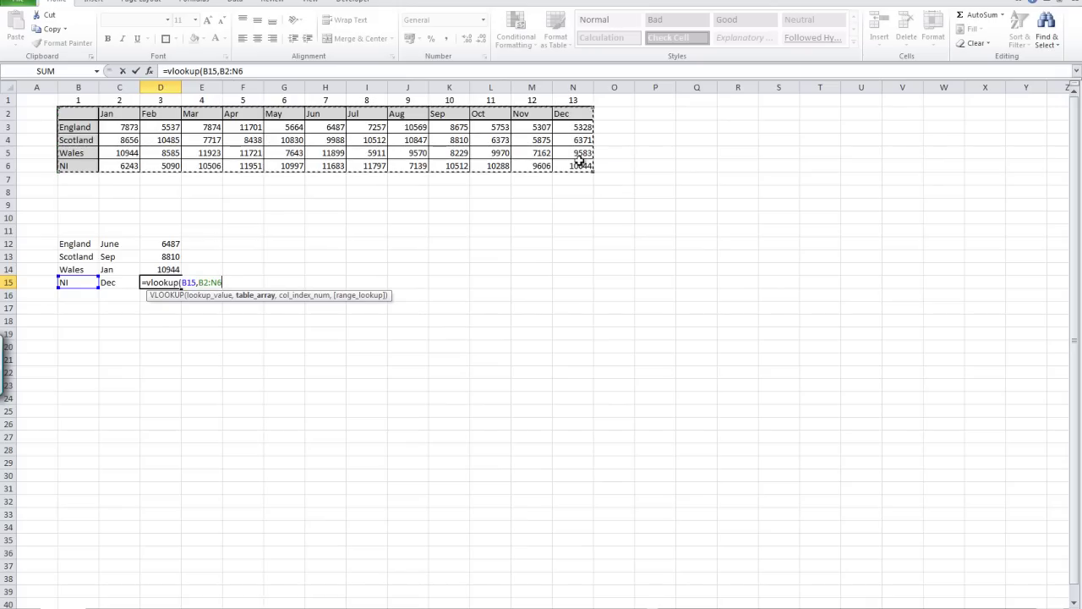
pyautogui.write(',')
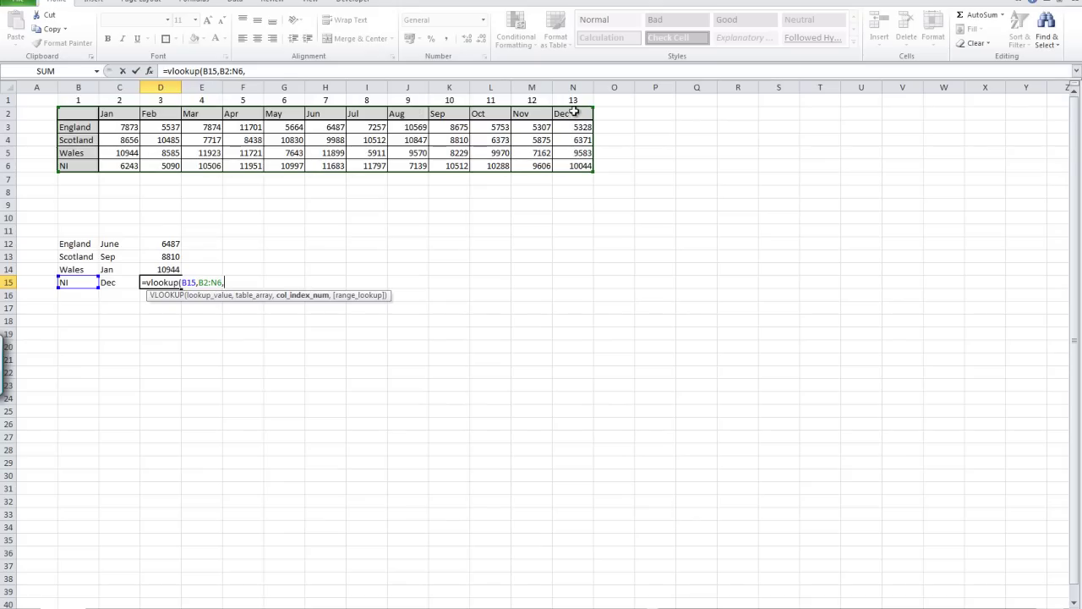
pyautogui.write('13,False')
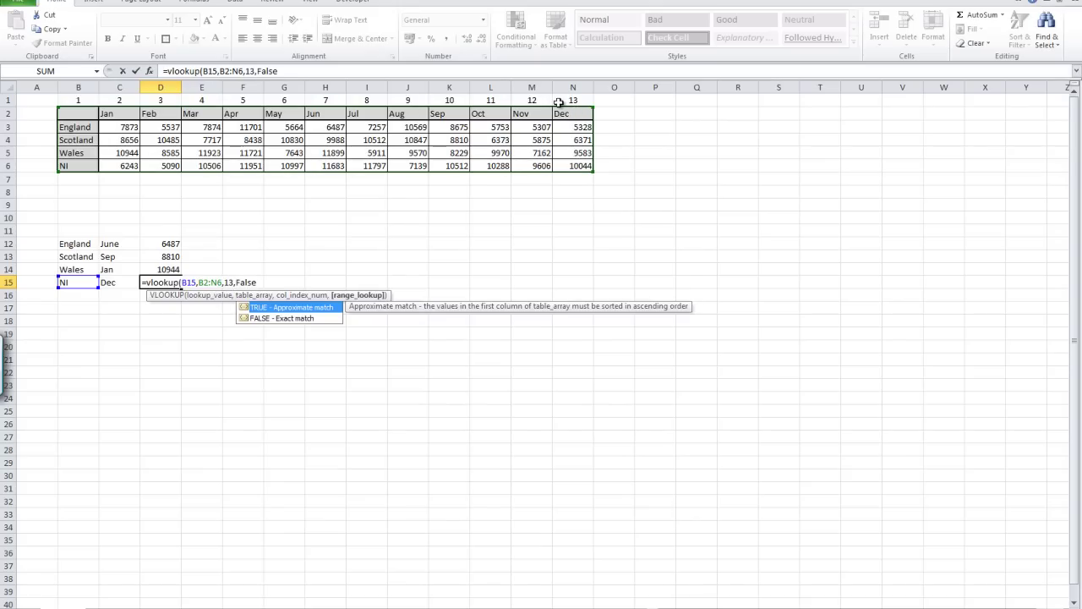
pyautogui.write(')')
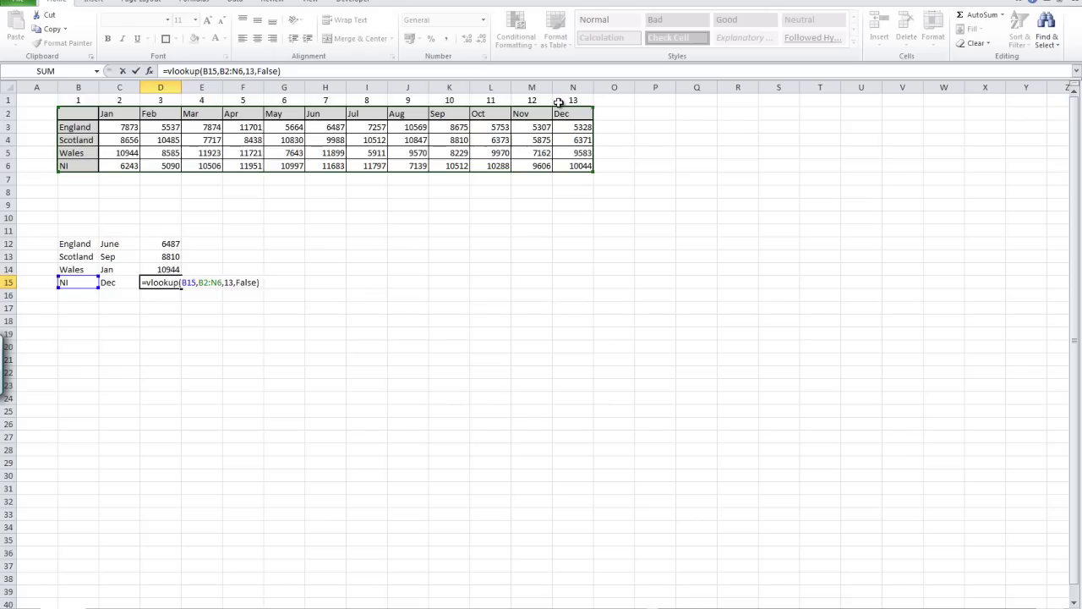
pyautogui.press('Return')
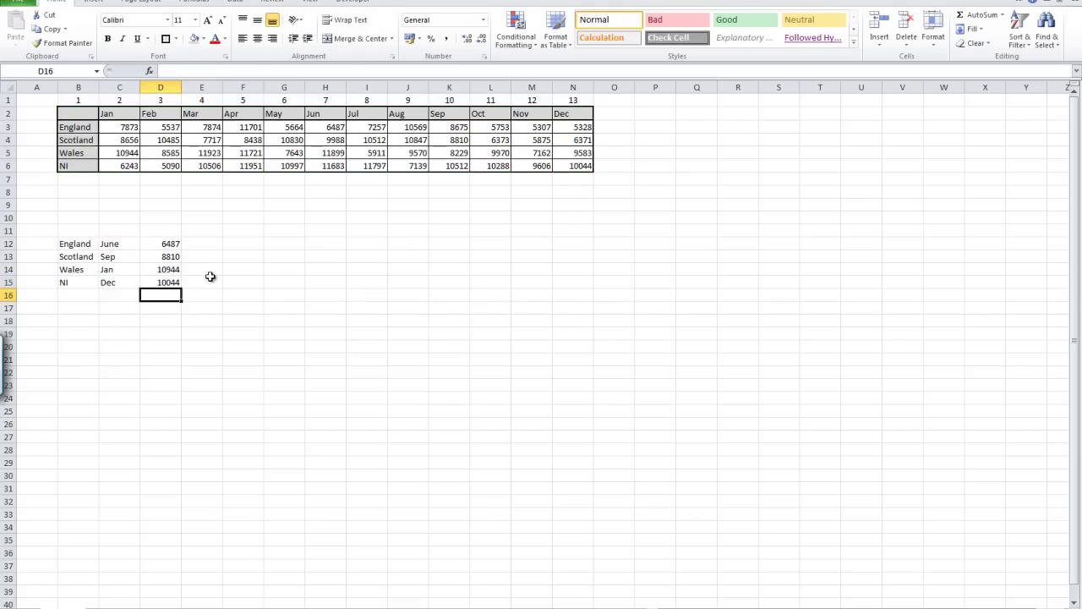
pyautogui.click(235, 283)
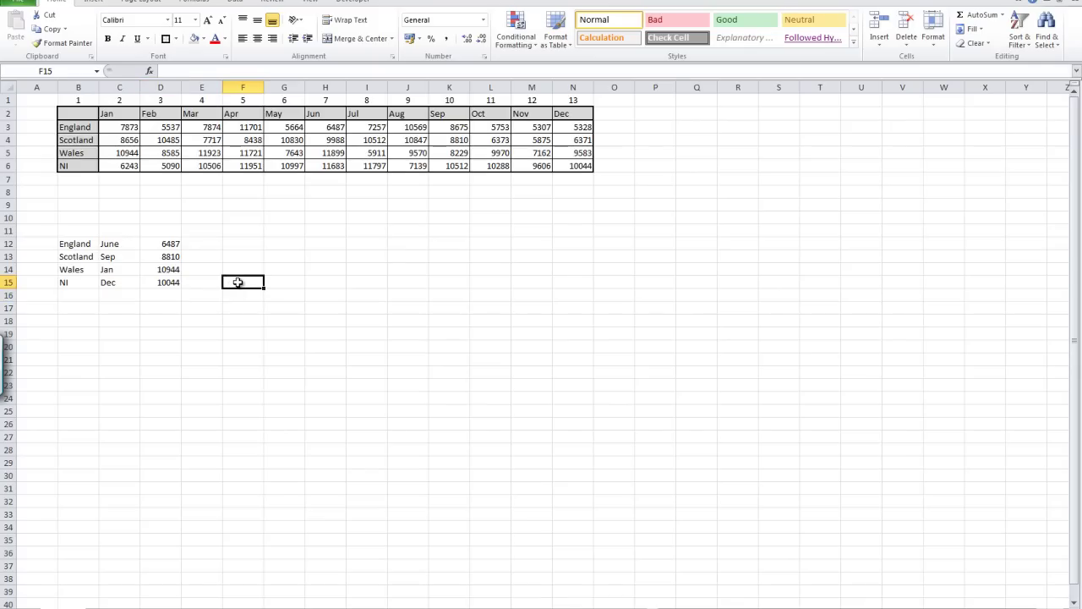
pyautogui.write('=vlookup(')
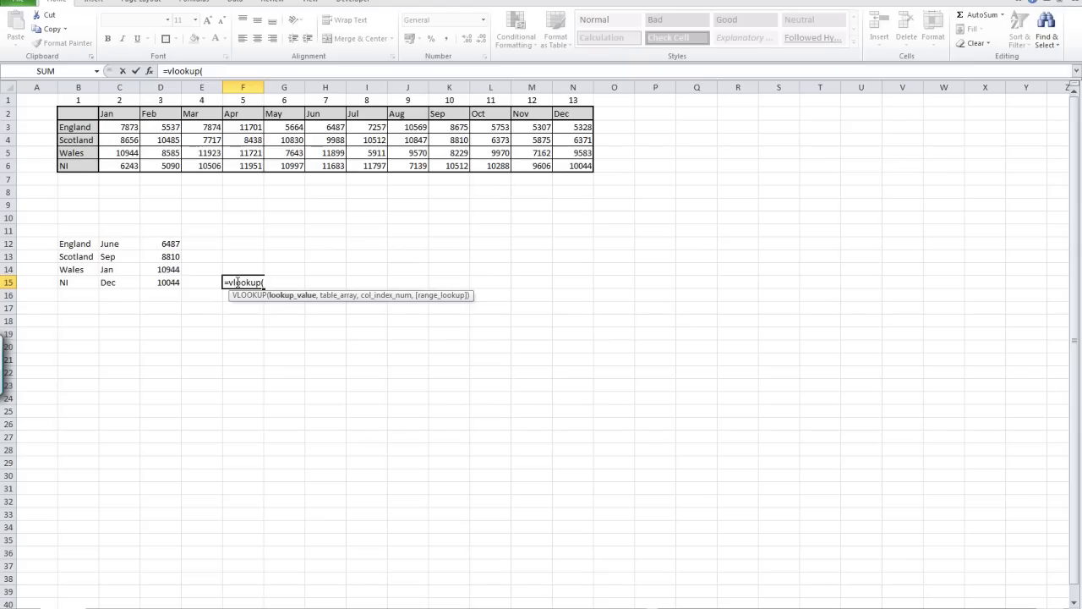
pyautogui.click(75, 284)
pyautogui.write(',')
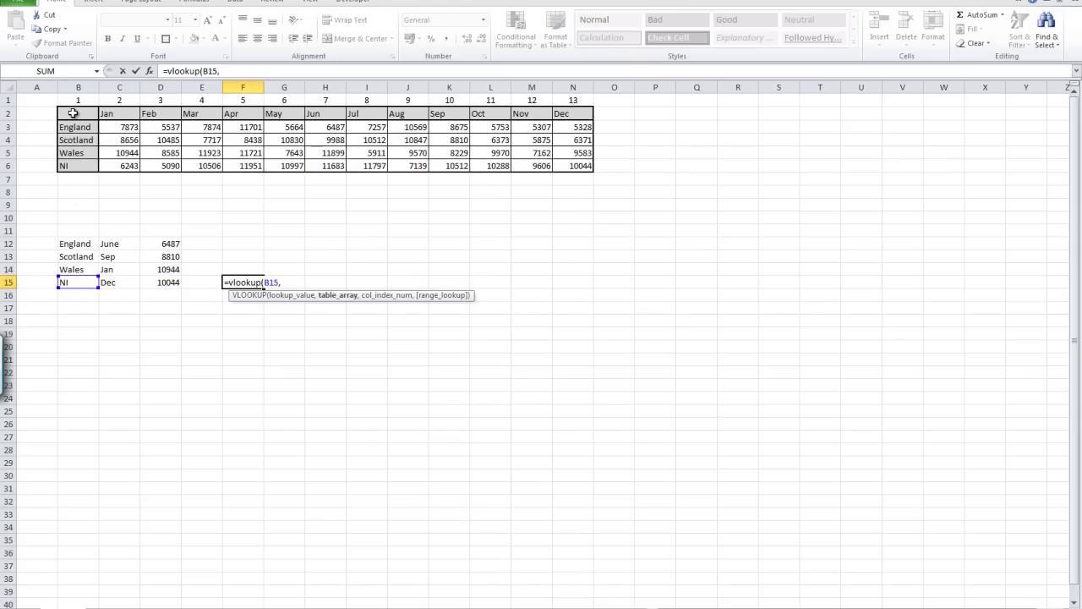
pyautogui.moveTo(74, 113); pyautogui.dragTo(70, 165)
pyautogui.write(',')
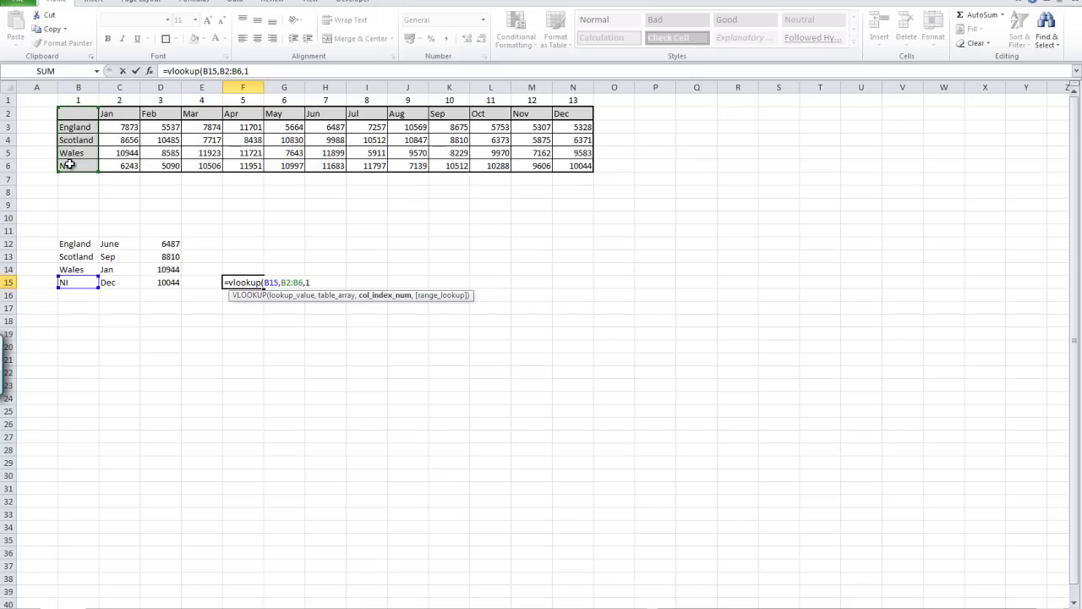
pyautogui.write('1,False')
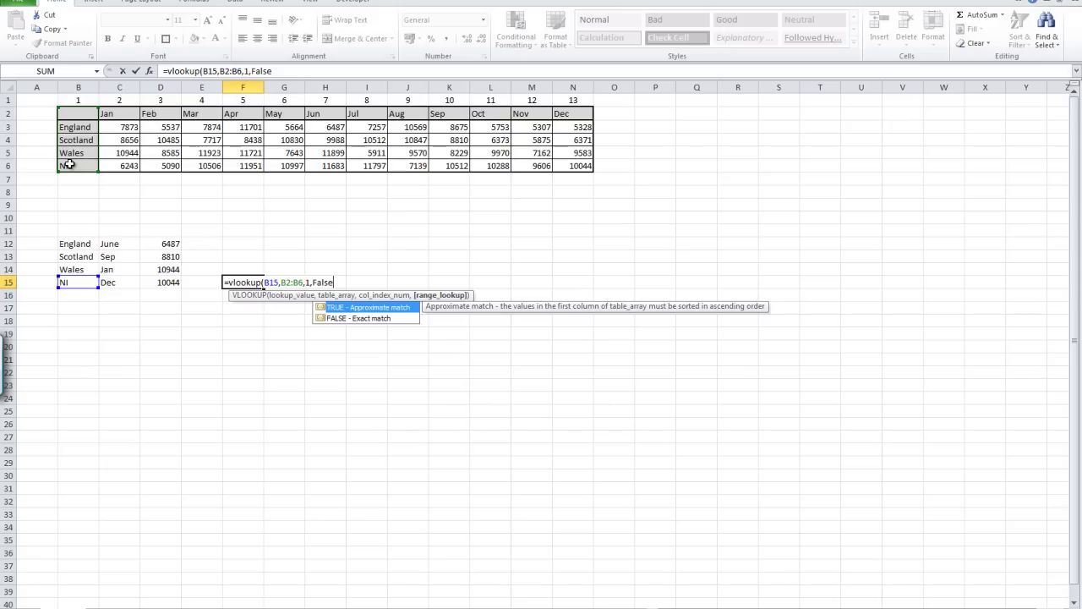
pyautogui.write(')')
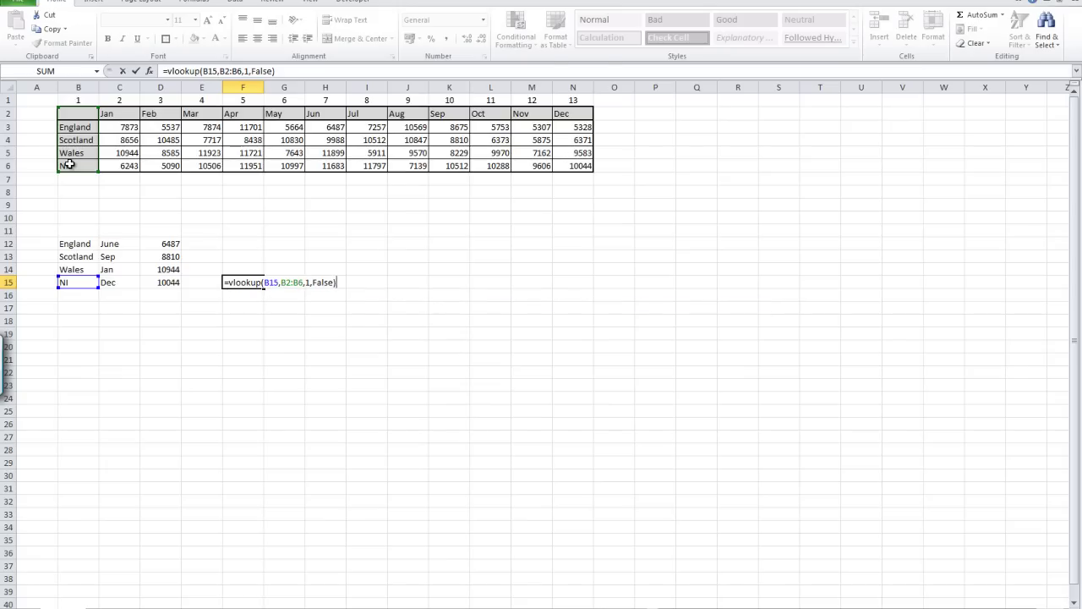
pyautogui.press('Return')
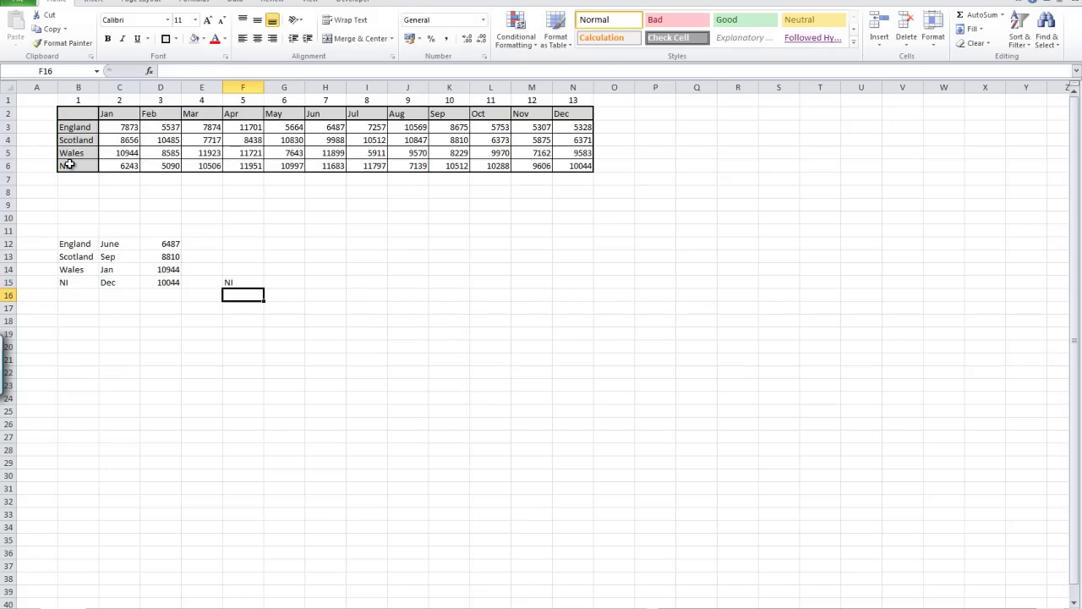
pyautogui.click(237, 283)
pyautogui.doubleClick(253, 71)
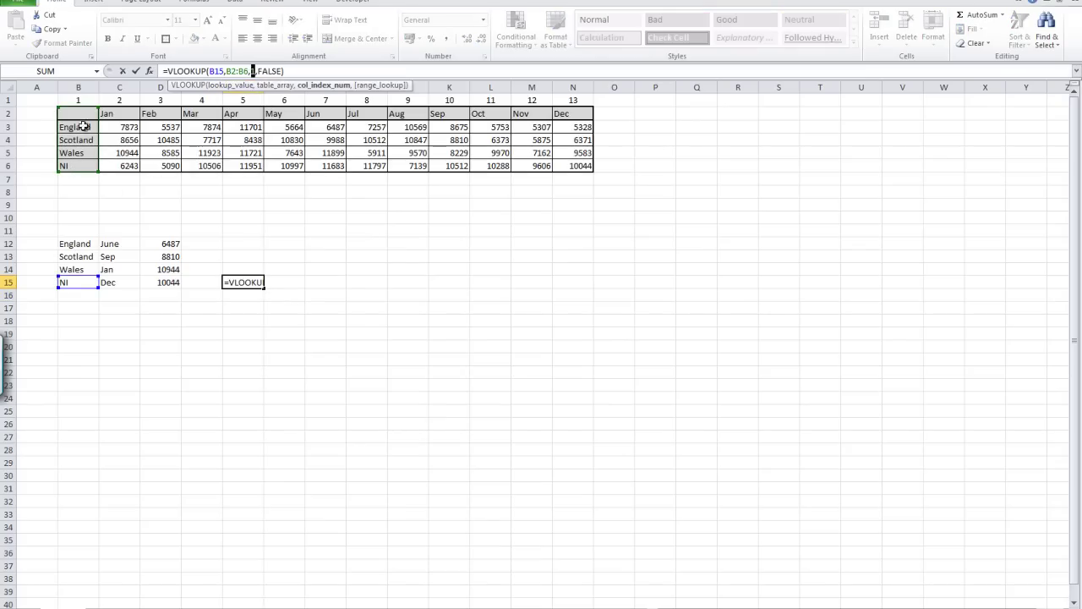
pyautogui.press('BackSpace')
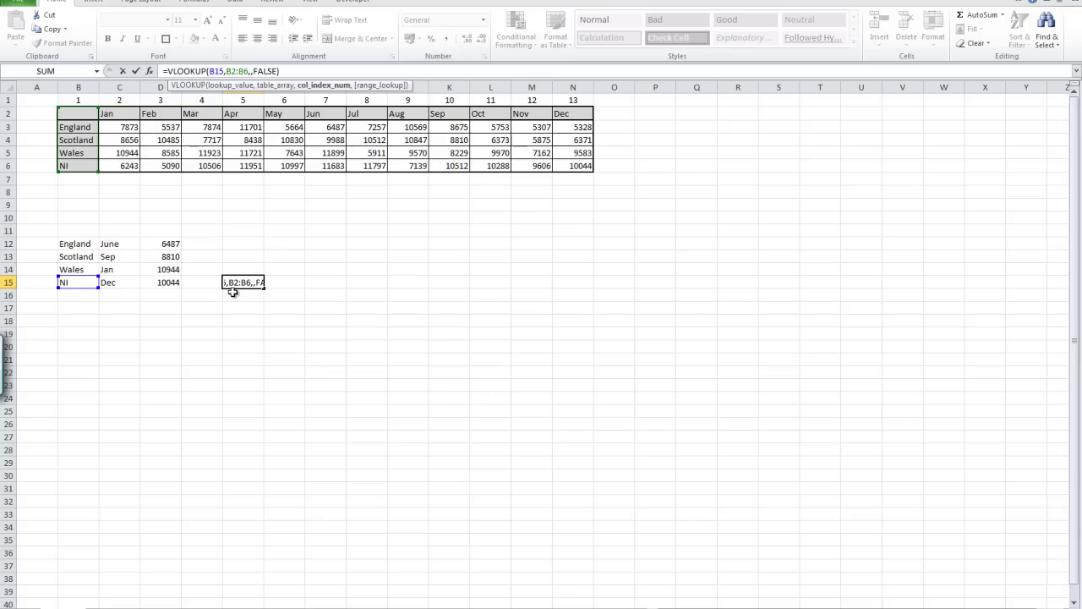
pyautogui.moveTo(284, 71); pyautogui.dragTo(149, 73)
pyautogui.press('Escape')
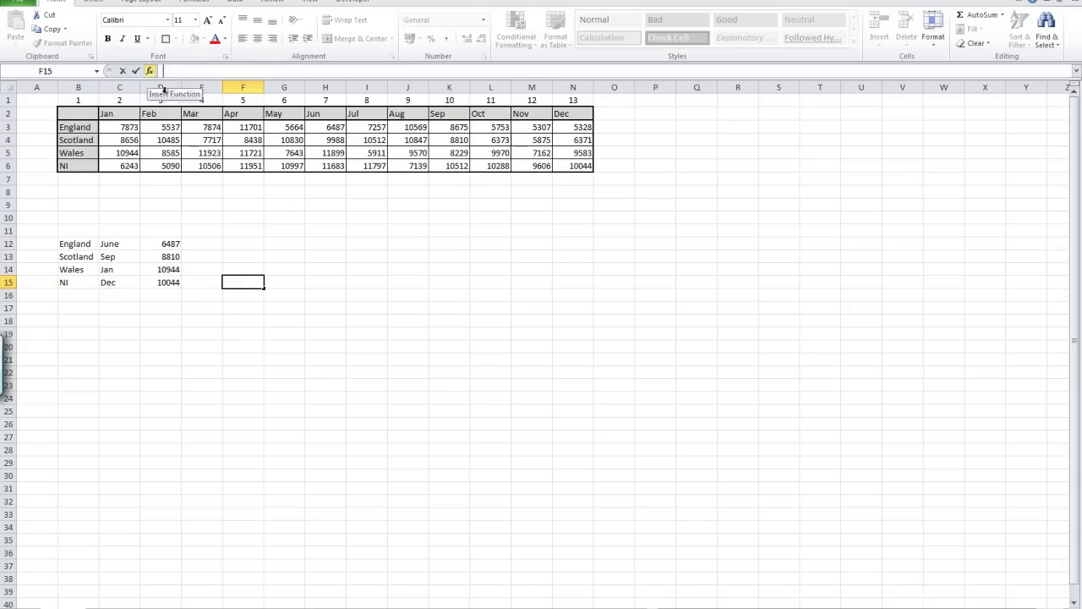
pyautogui.click(161, 282)
pyautogui.moveTo(165, 71); pyautogui.dragTo(299, 71)
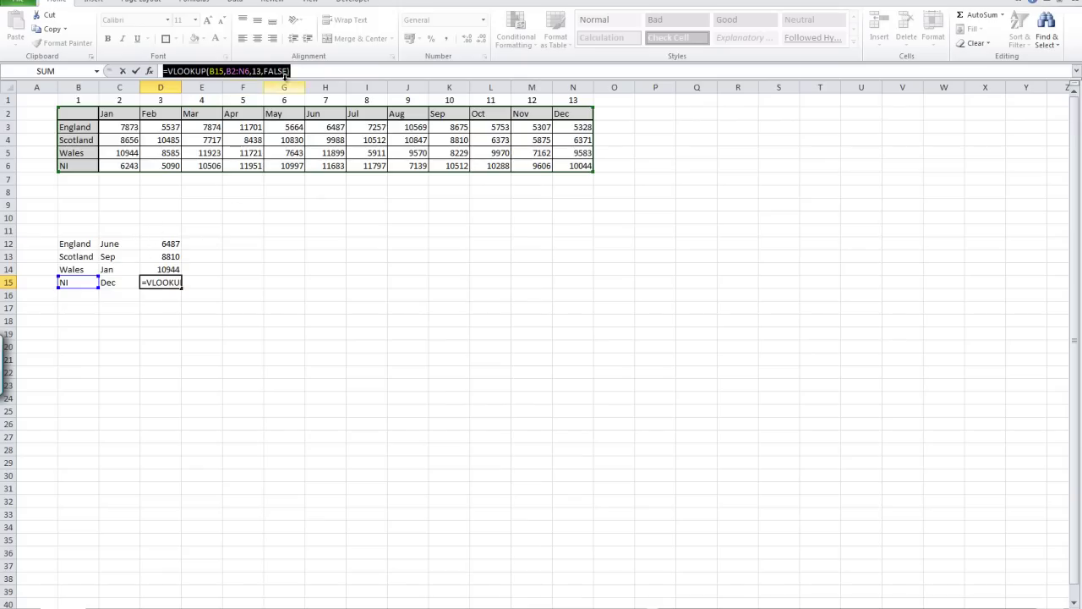
pyautogui.click(301, 72)
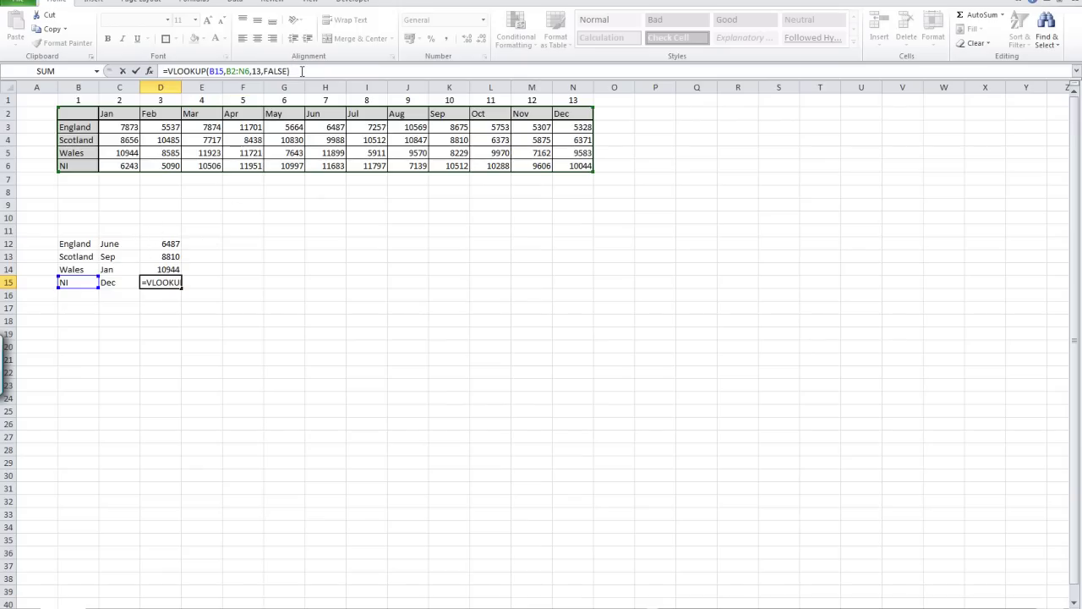
pyautogui.moveTo(291, 71); pyautogui.dragTo(168, 71)
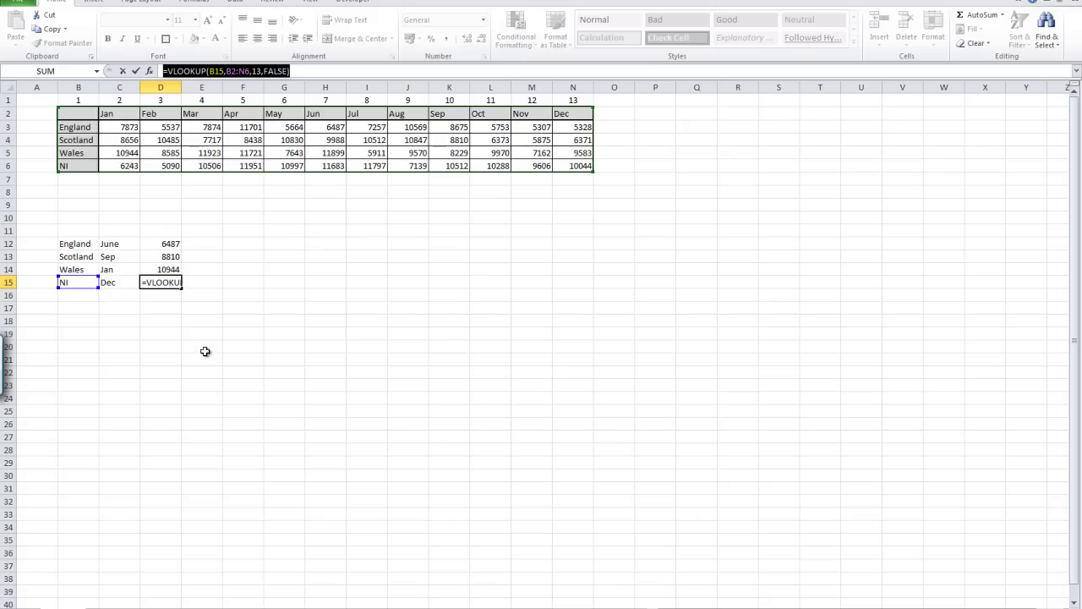
pyautogui.press('Escape')
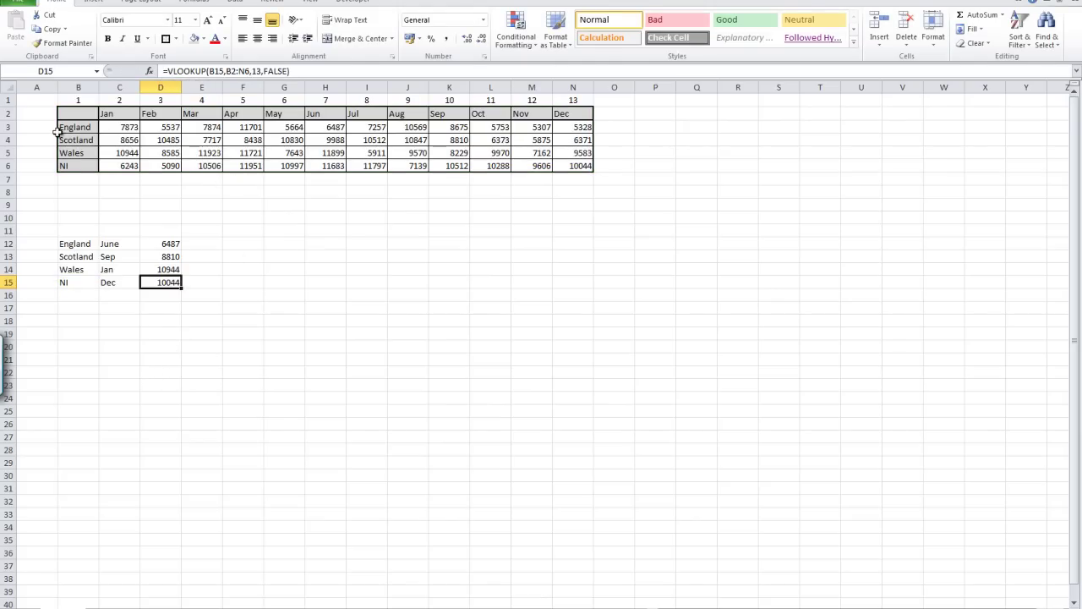
pyautogui.moveTo(74, 114); pyautogui.dragTo(581, 170)
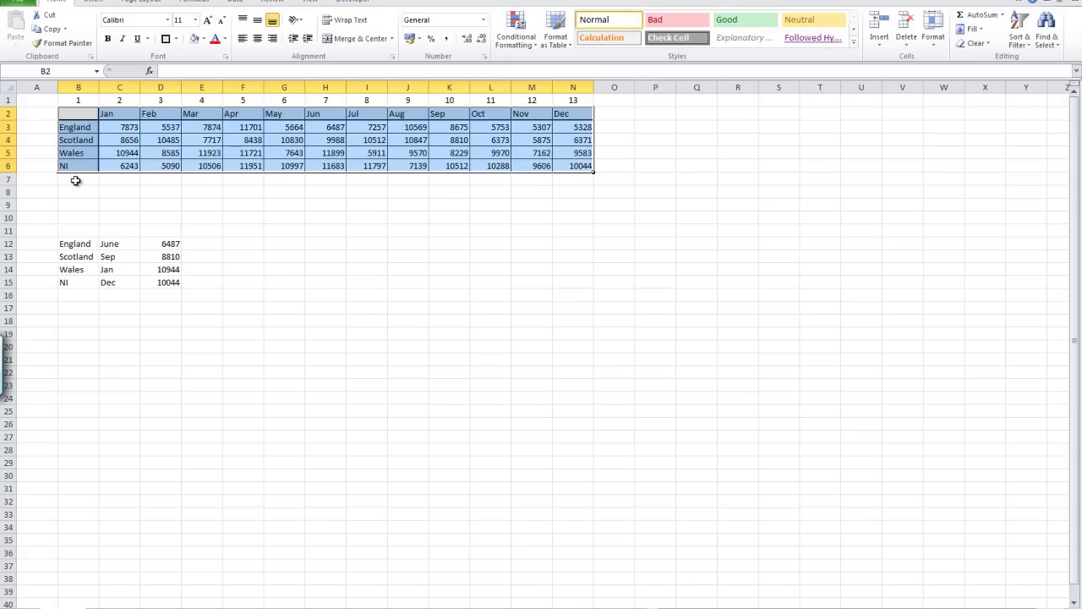
# - Enter Paris as the new row label in B7
pyautogui.doubleClick(76, 180)
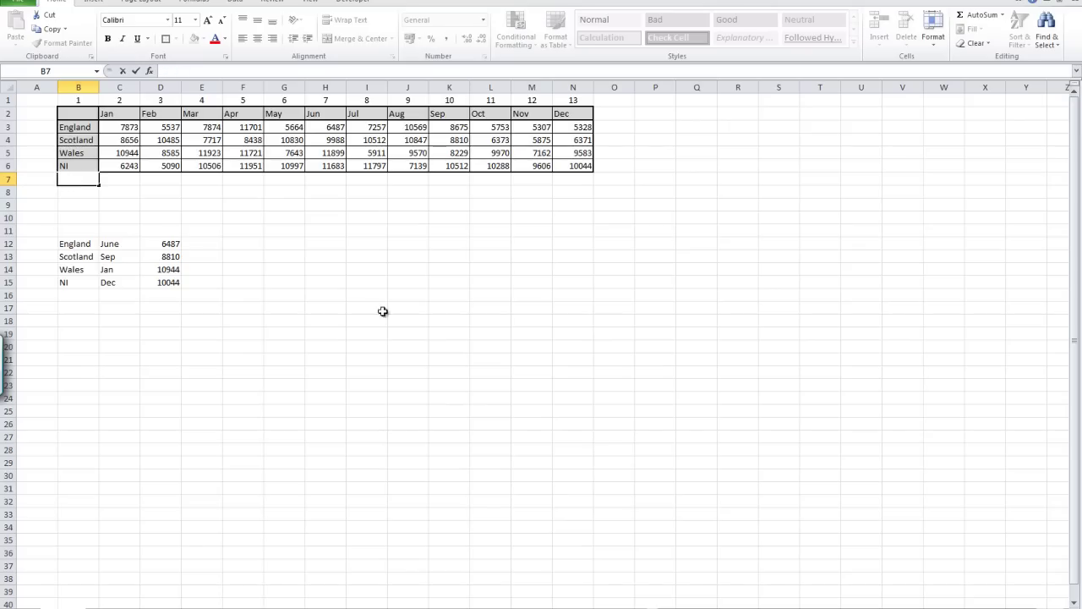
pyautogui.click(107, 178)
pyautogui.click(93, 179)
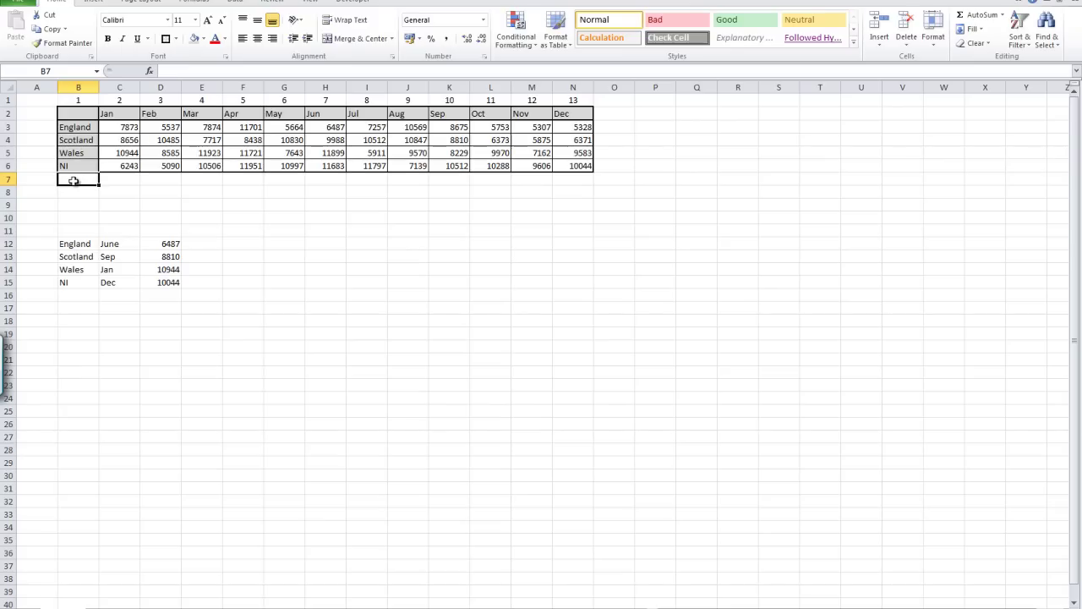
pyautogui.write('Paris')
pyautogui.press('Tab')
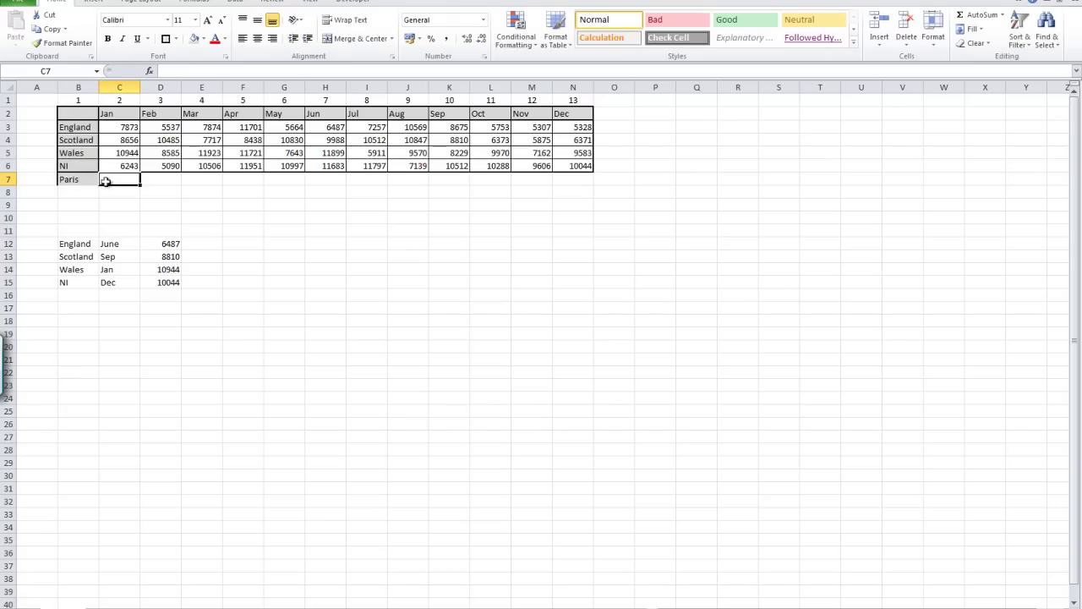
# - Copy NI's monthly figures C6:N6 into the Paris row, then reselect B2:N6
pyautogui.moveTo(119, 165); pyautogui.dragTo(589, 168)
pyautogui.rightClick(589, 168)
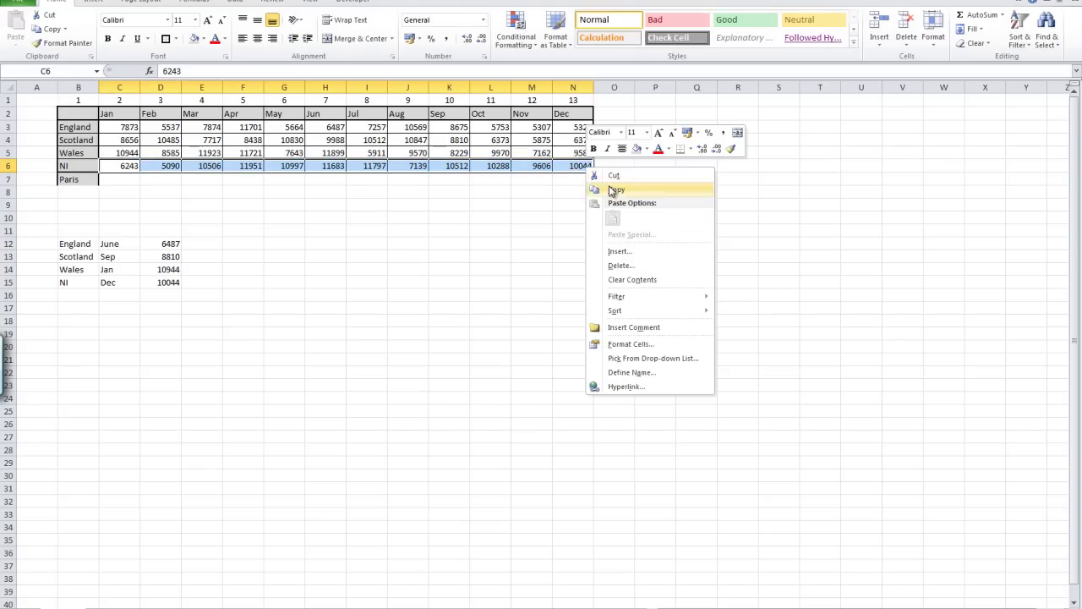
pyautogui.click(622, 188)
pyautogui.click(120, 180)
pyautogui.rightClick(119, 179)
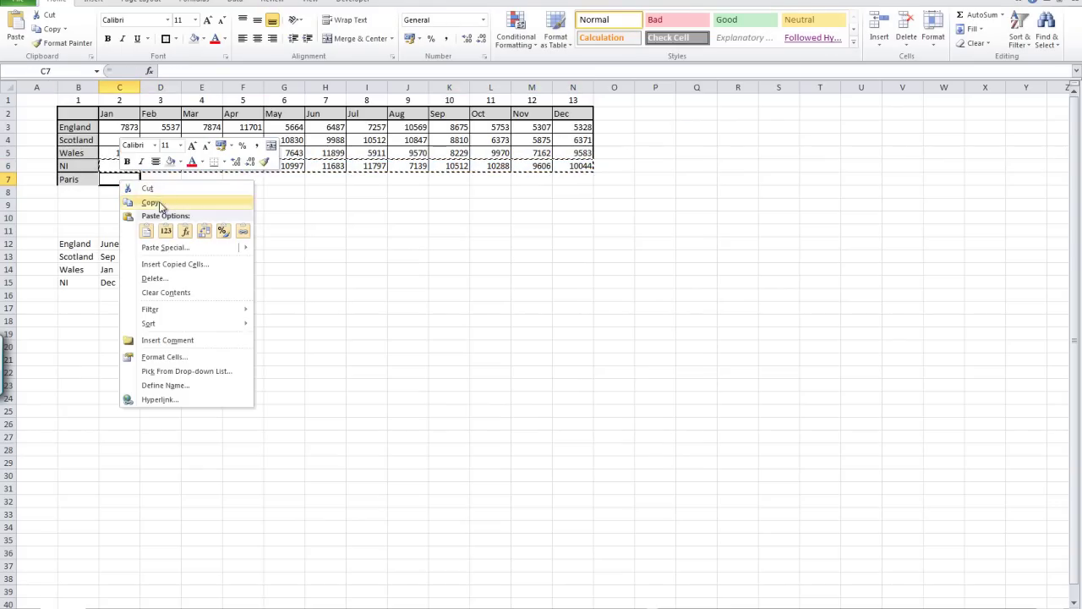
pyautogui.click(146, 233)
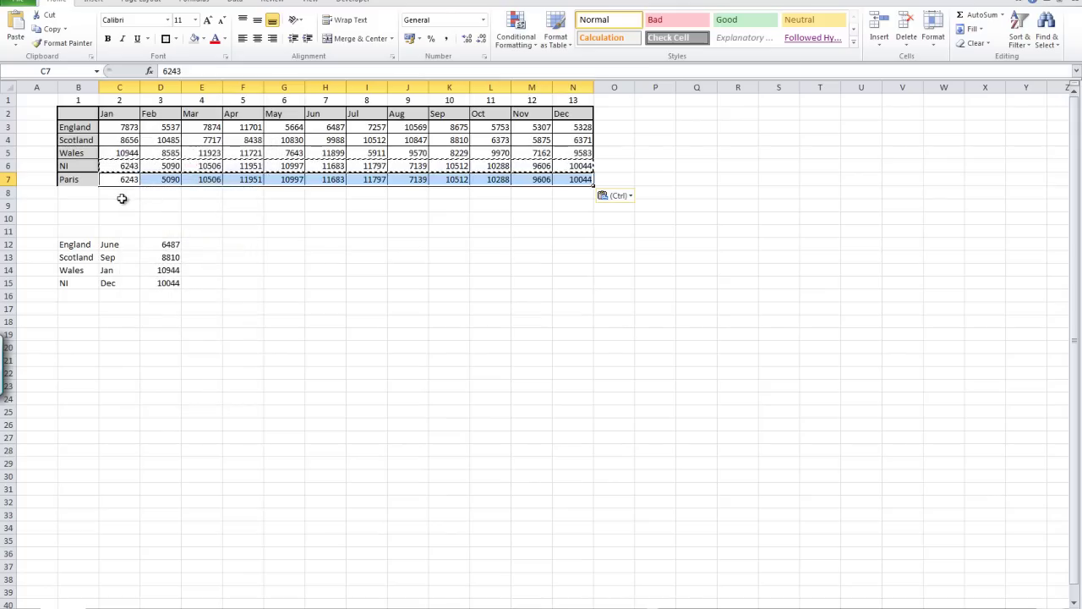
pyautogui.click(75, 180)
pyautogui.moveTo(68, 113); pyautogui.dragTo(561, 168)
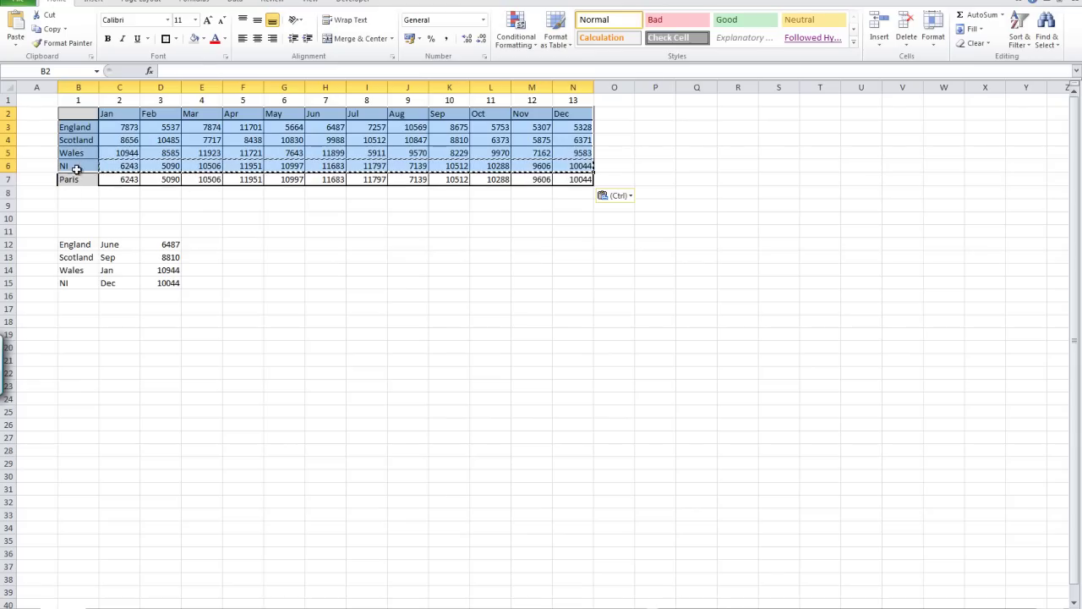
pyautogui.click(156, 264)
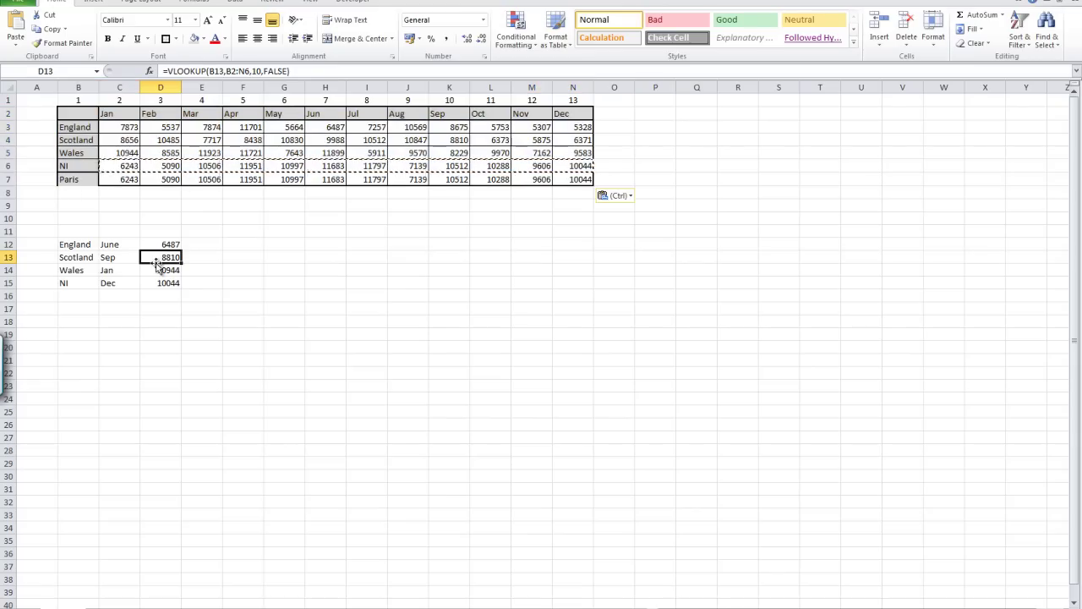
pyautogui.click(221, 71)
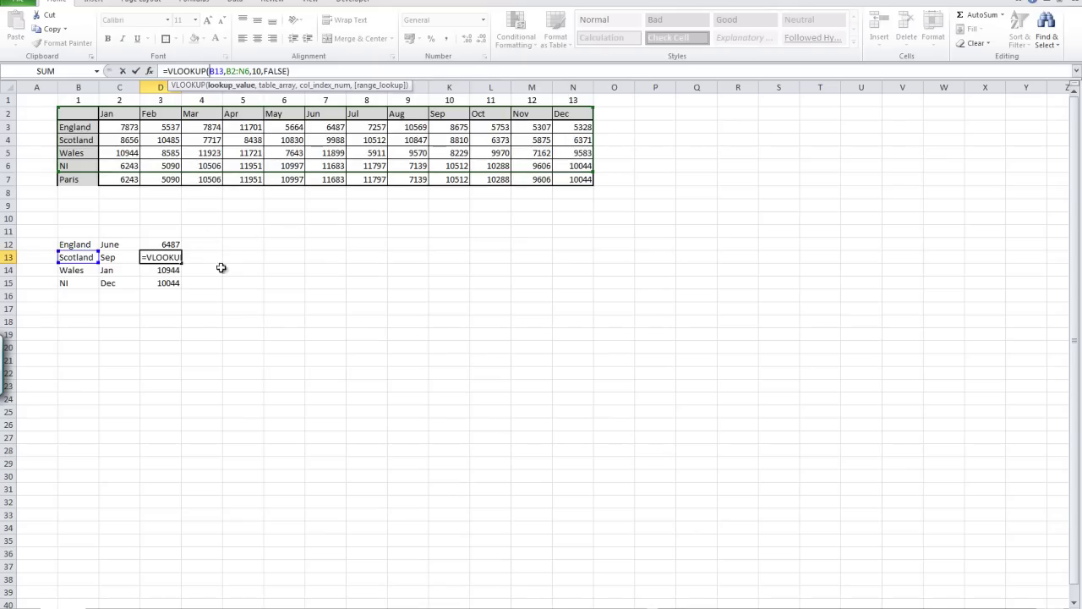
pyautogui.hotkey('ctrl', 'Return')
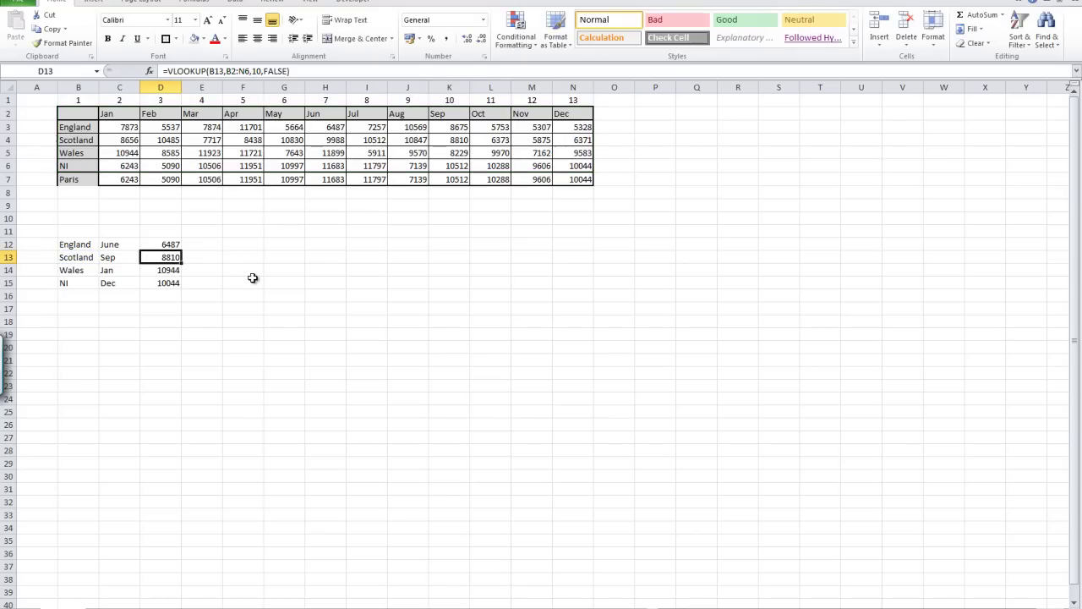
pyautogui.click(166, 244)
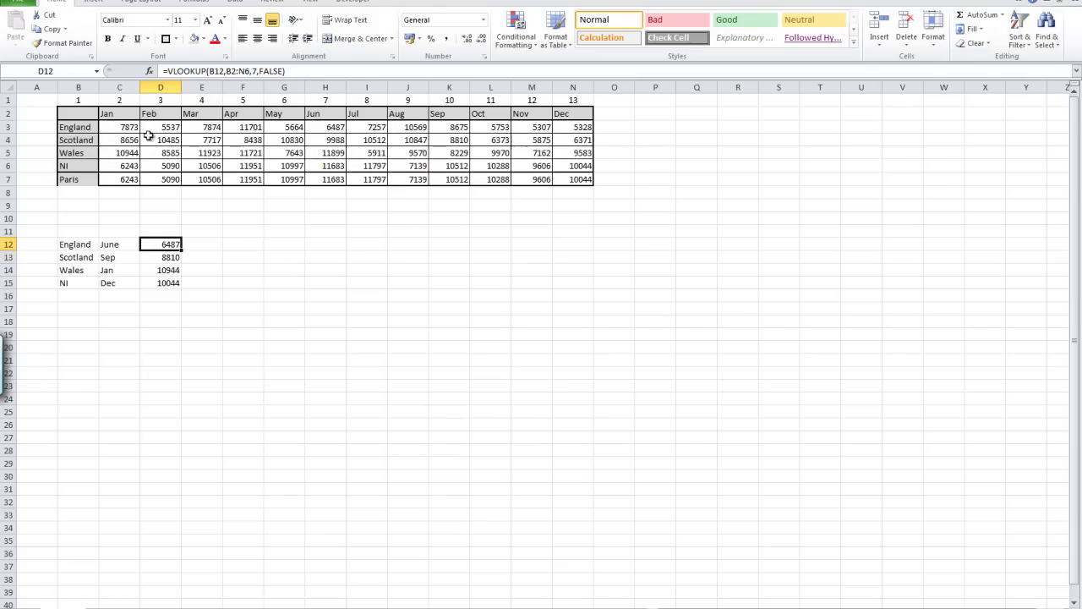
pyautogui.click(90, 297)
# - Enter Paris in B16 and move the lookup list B12:D16 to start at Q9
pyautogui.write('Paris')
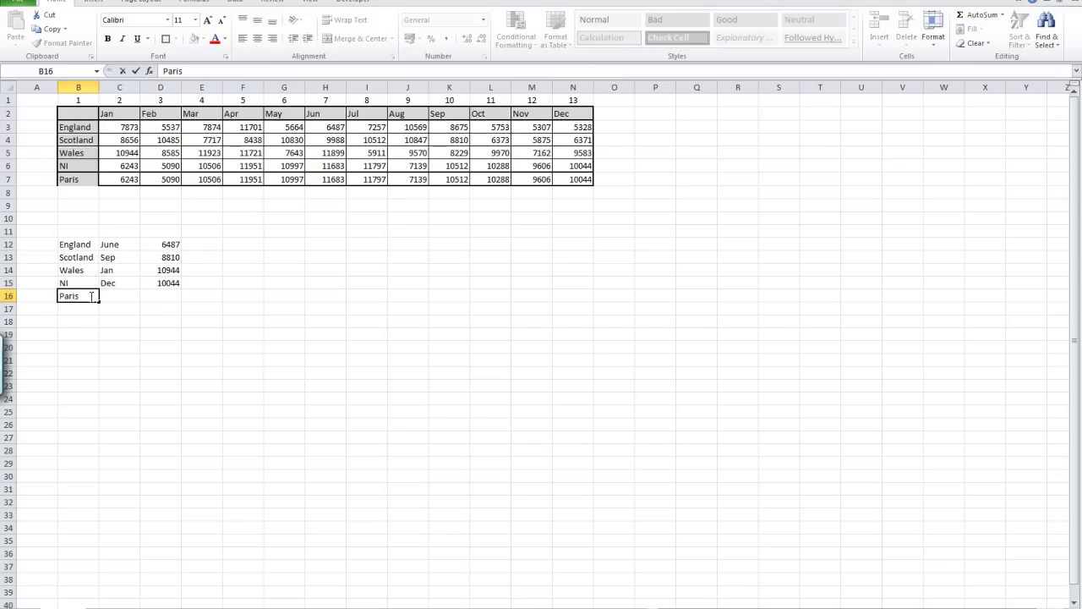
pyautogui.press('Tab')
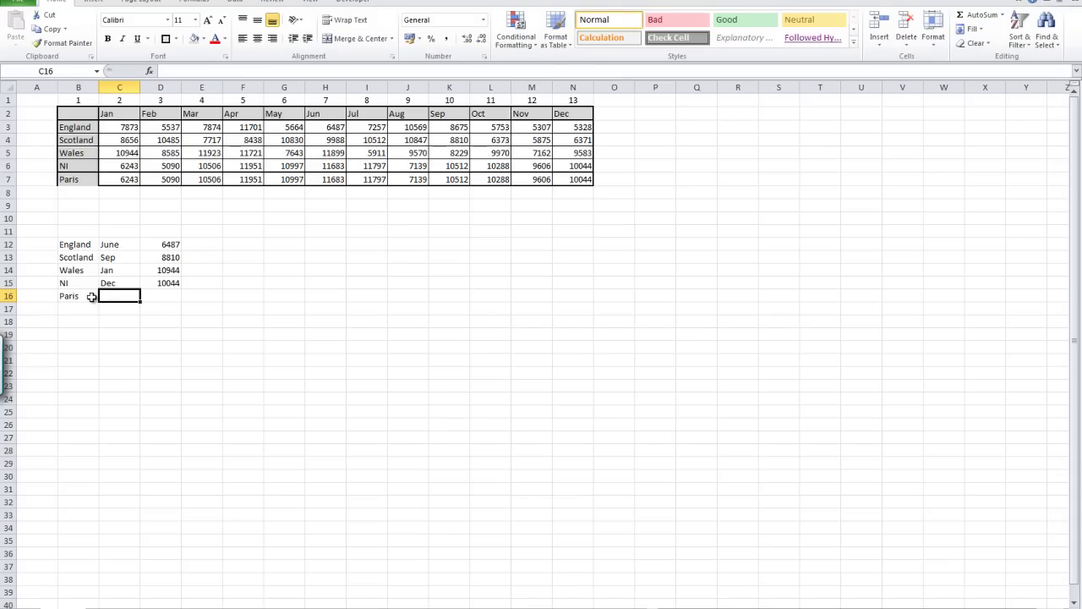
pyautogui.moveTo(72, 245); pyautogui.dragTo(169, 292)
pyautogui.rightClick(144, 265)
pyautogui.click(230, 285)
pyautogui.click(692, 203)
pyautogui.rightClick(693, 203)
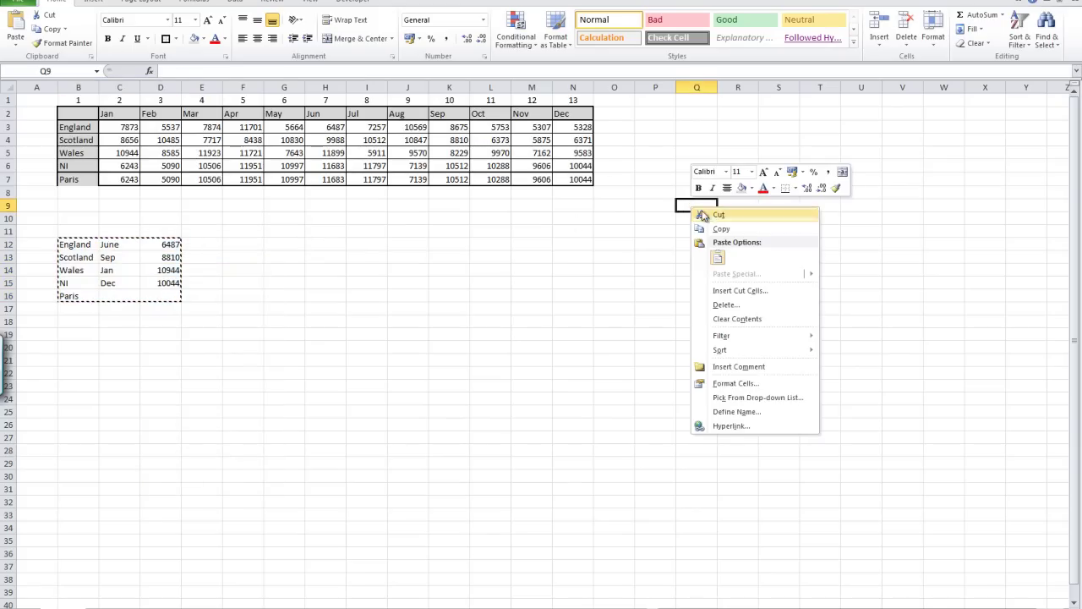
pyautogui.click(717, 258)
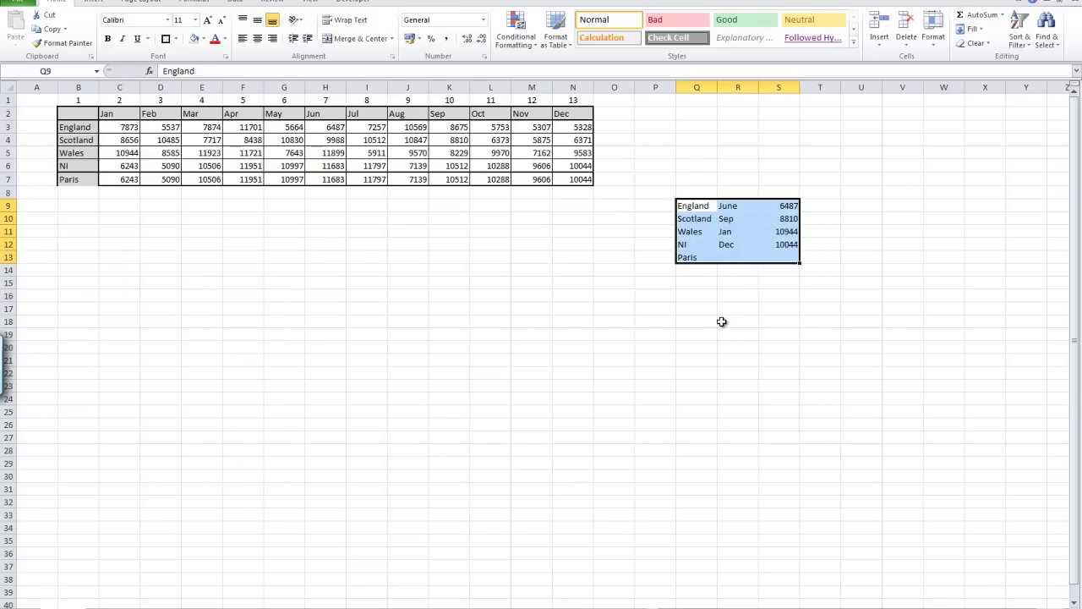
pyautogui.click(728, 259)
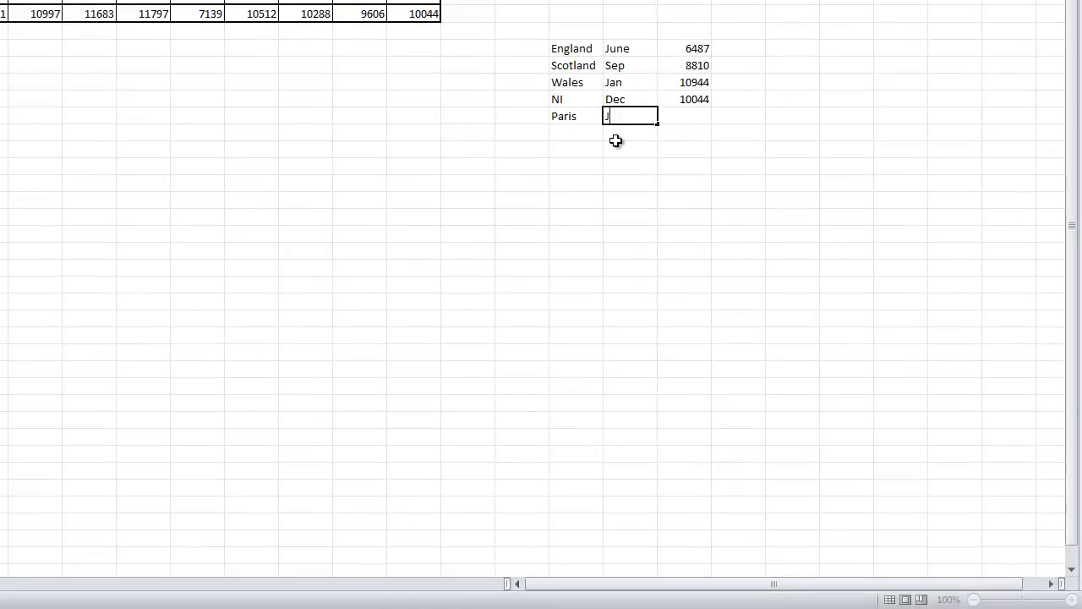
# - Enter June as Paris's month in R13
pyautogui.write('Ju')
pyautogui.press('Escape')
pyautogui.write('f')
pyautogui.write('u')
pyautogui.press('Escape')
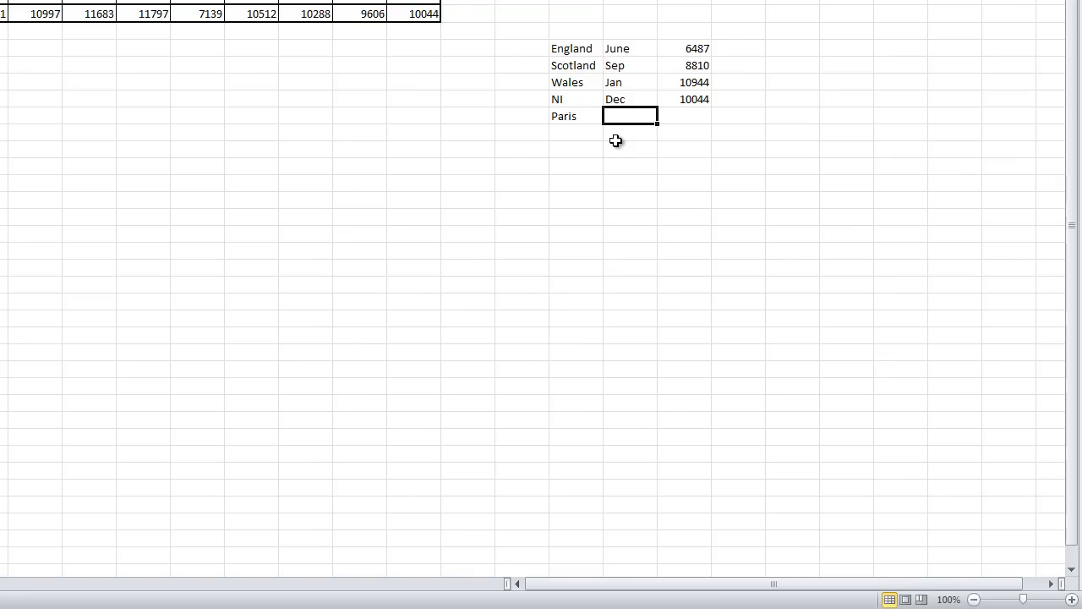
pyautogui.write('June')
pyautogui.press('Tab')
# - Enter =vlookup(Q13,B:N,7,False) in S13, returning Paris's June sales of 11683
pyautogui.write('=vlookup(')
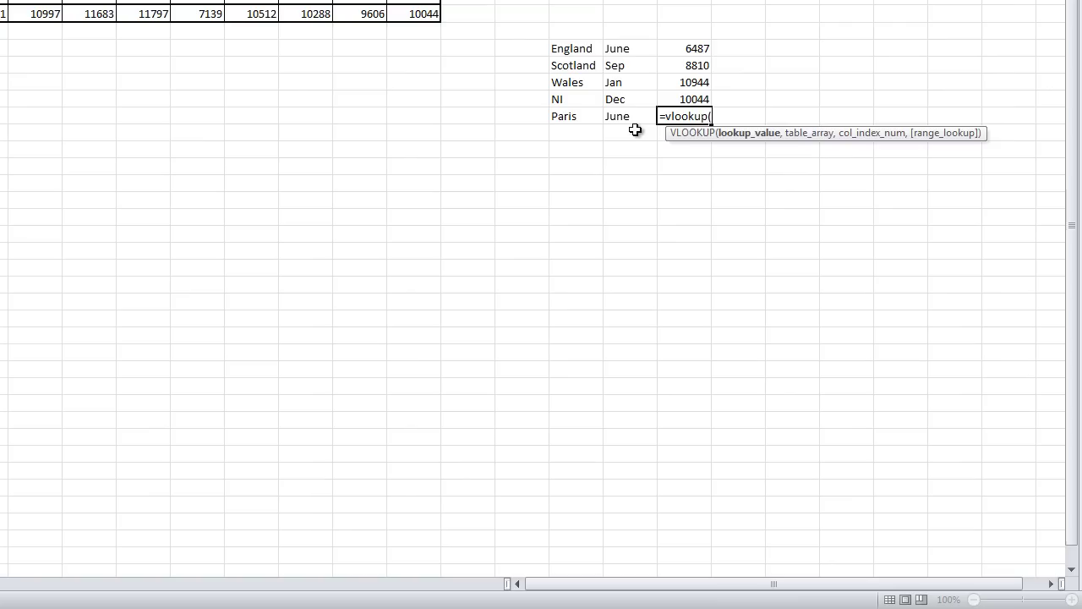
pyautogui.click(569, 119)
pyautogui.write(',')
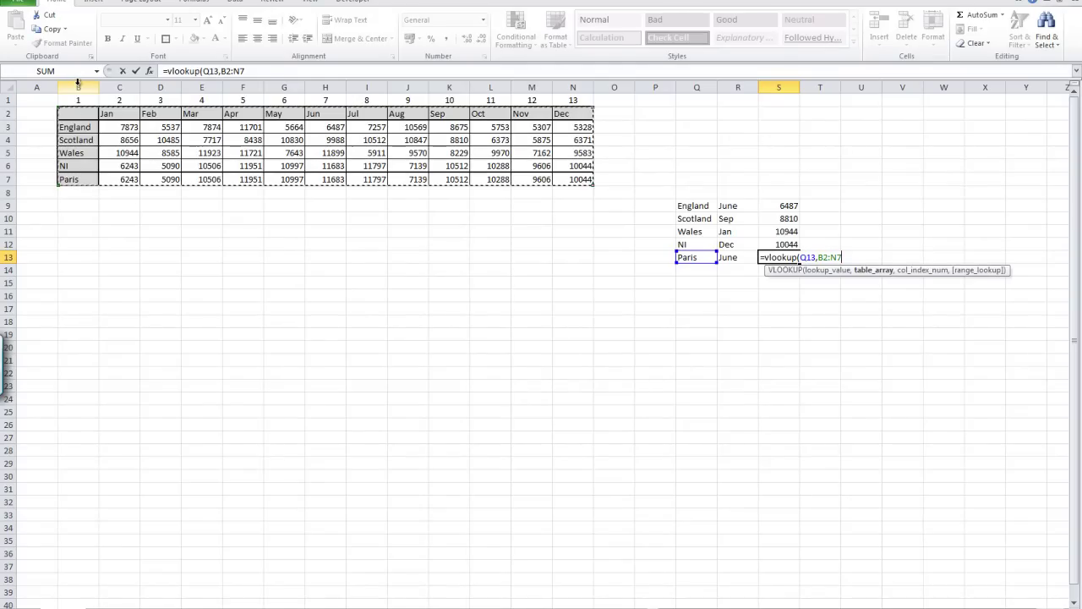
pyautogui.moveTo(78, 87); pyautogui.dragTo(572, 88)
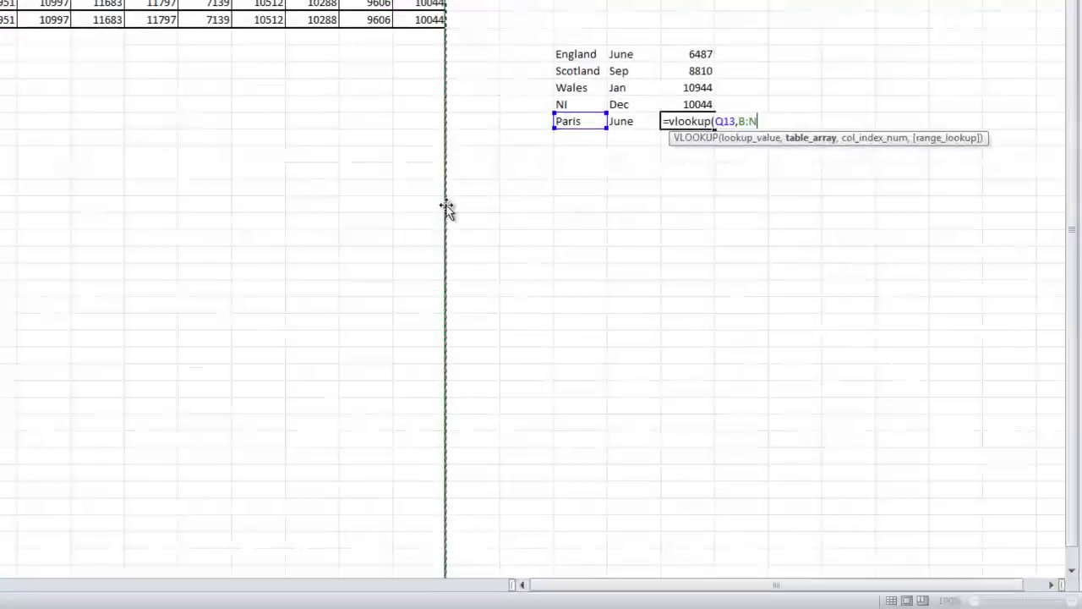
pyautogui.write(',')
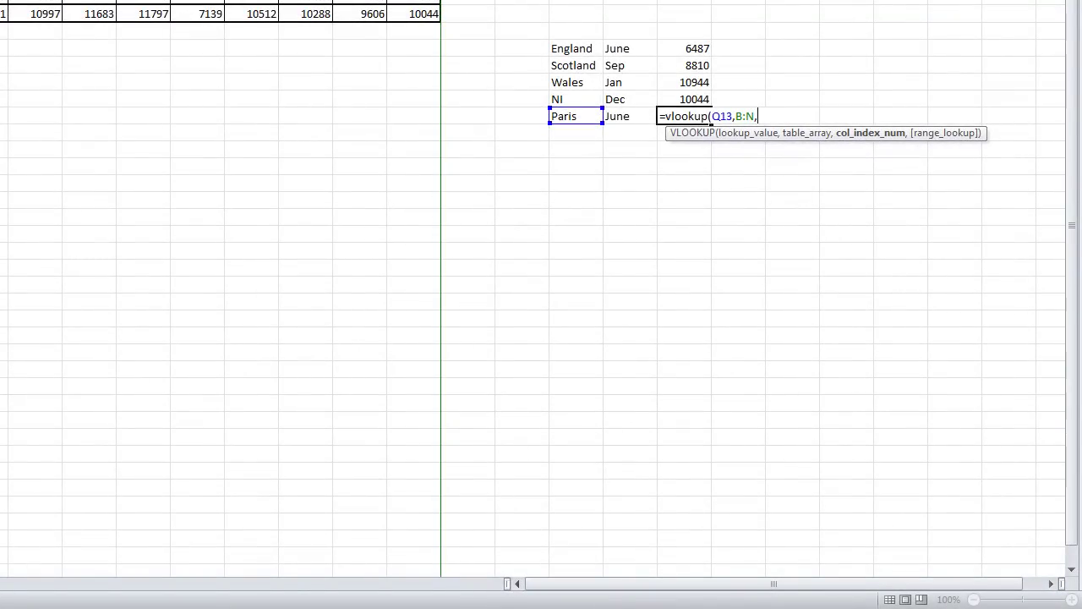
pyautogui.write('7,False)')
pyautogui.press('Return')
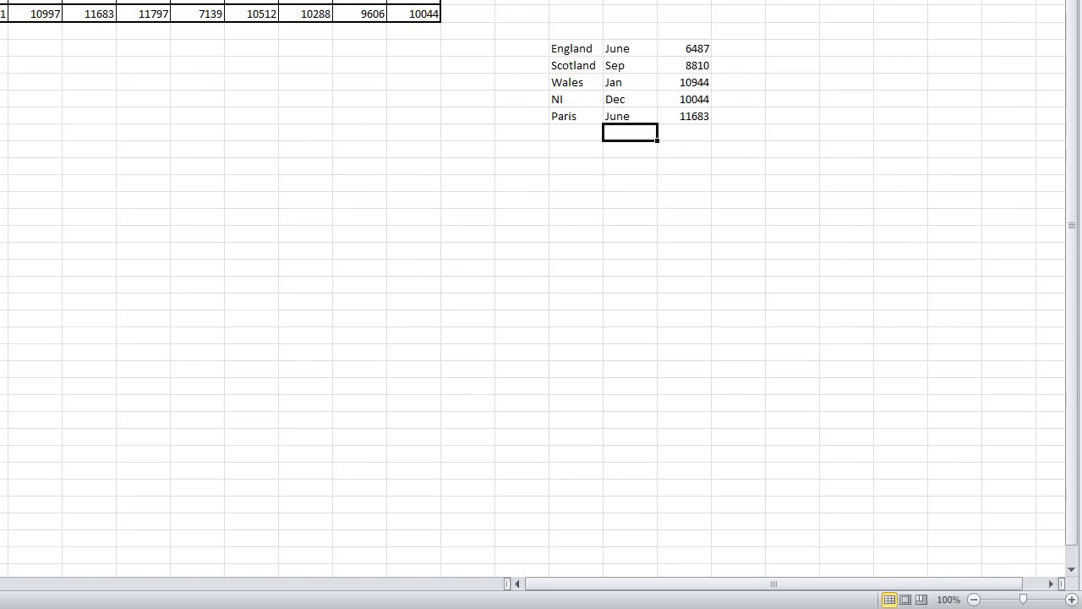
# - Move the Paris row B7:N7 to row 36 and select its June figure, 11683
pyautogui.click(683, 119)
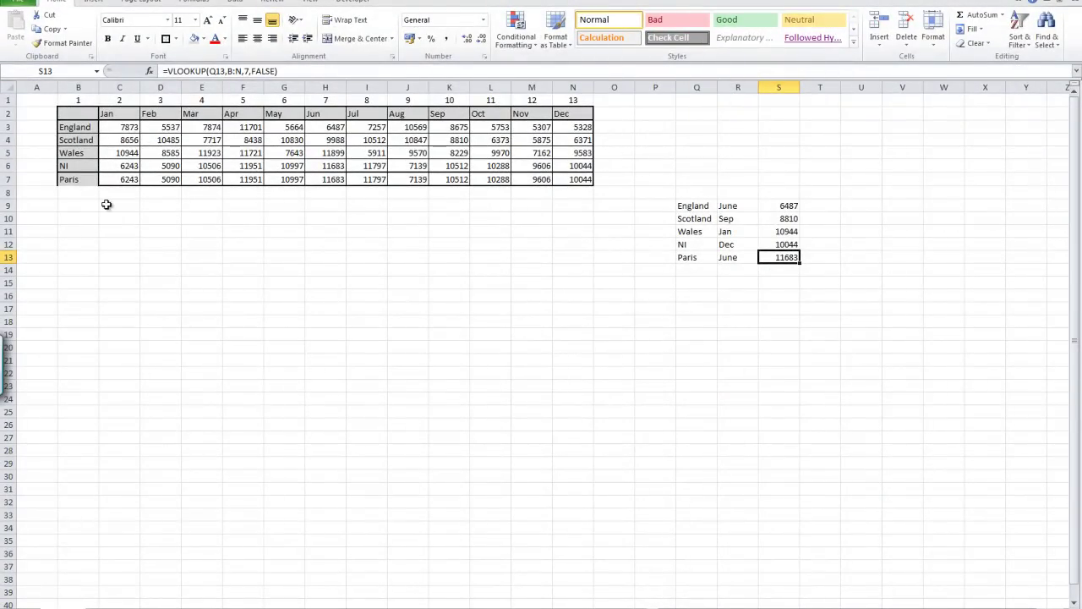
pyautogui.moveTo(67, 179); pyautogui.dragTo(577, 182)
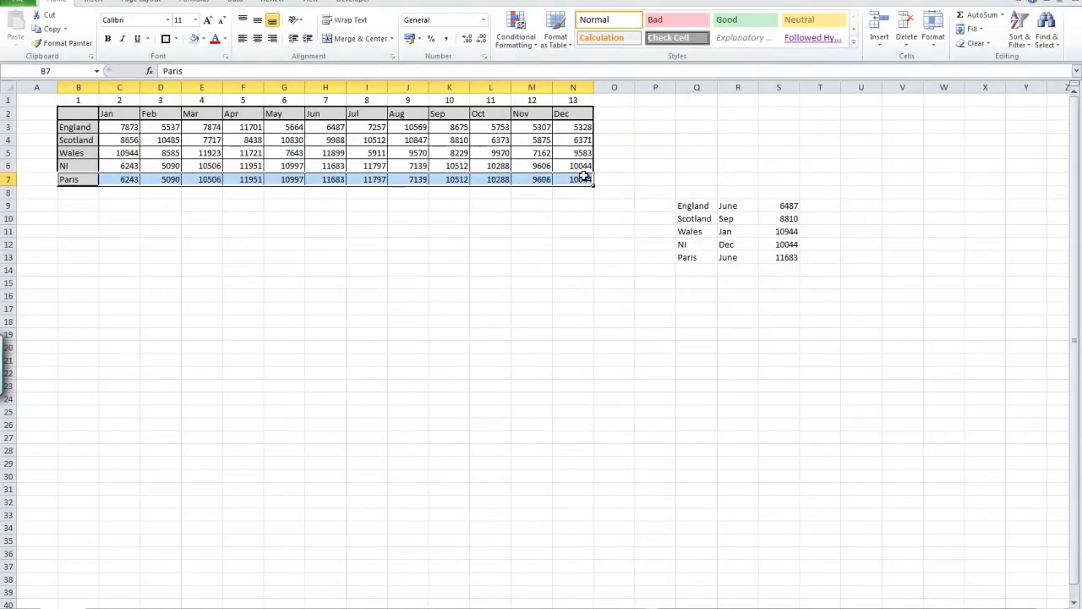
pyautogui.hotkey('ctrl', 'c')
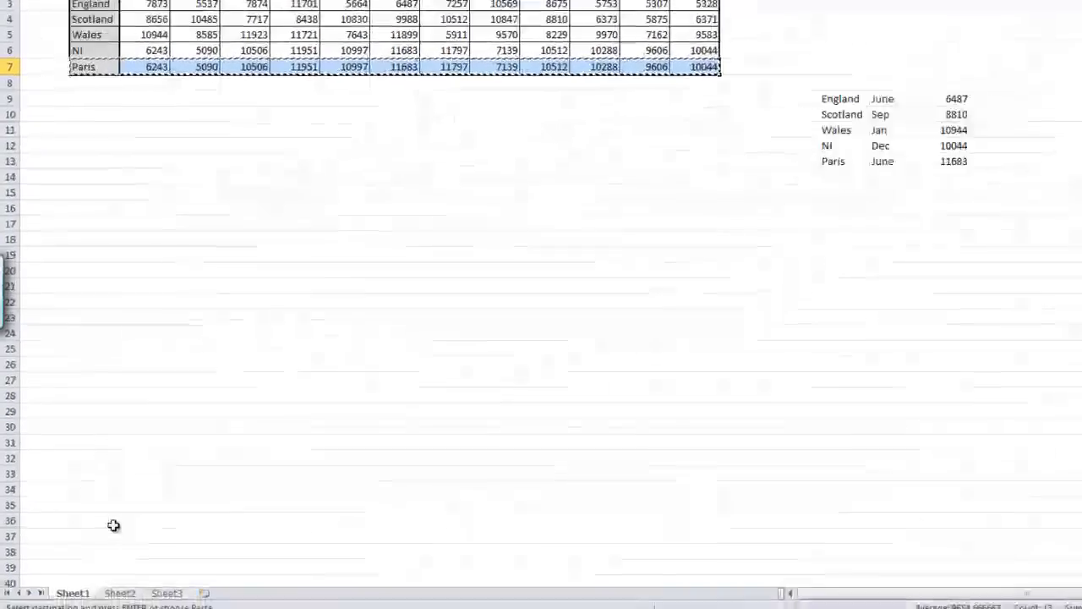
pyautogui.click(96, 517)
pyautogui.rightClick(97, 518)
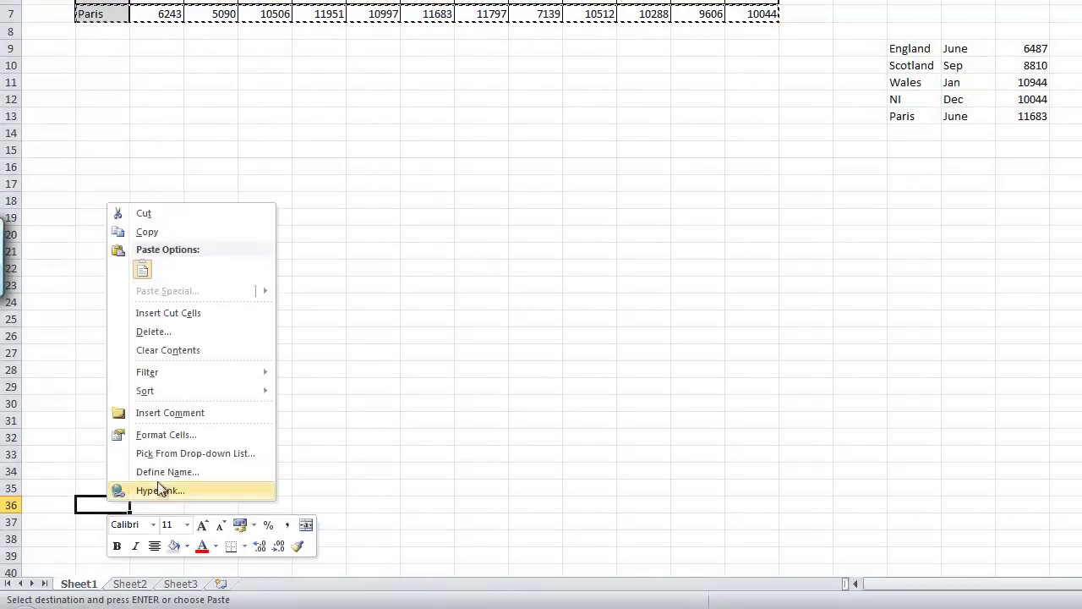
pyautogui.click(142, 270)
pyautogui.click(602, 419)
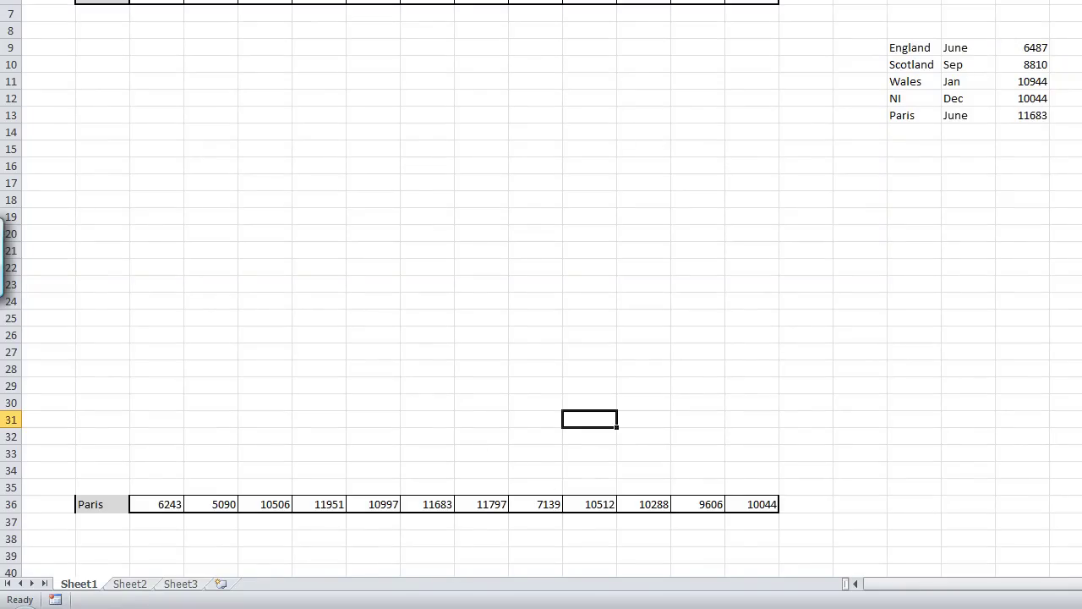
pyautogui.click(437, 504)
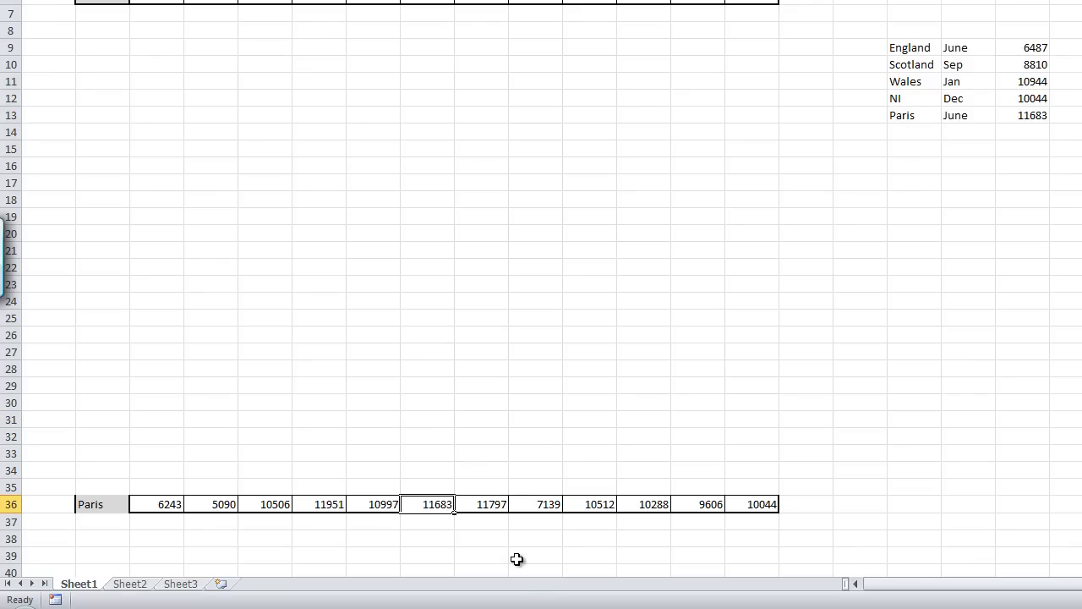
# - Overwrite Paris's June figure with 15000, then highlight columns B:N and the range B2:N6
pyautogui.write('15000')
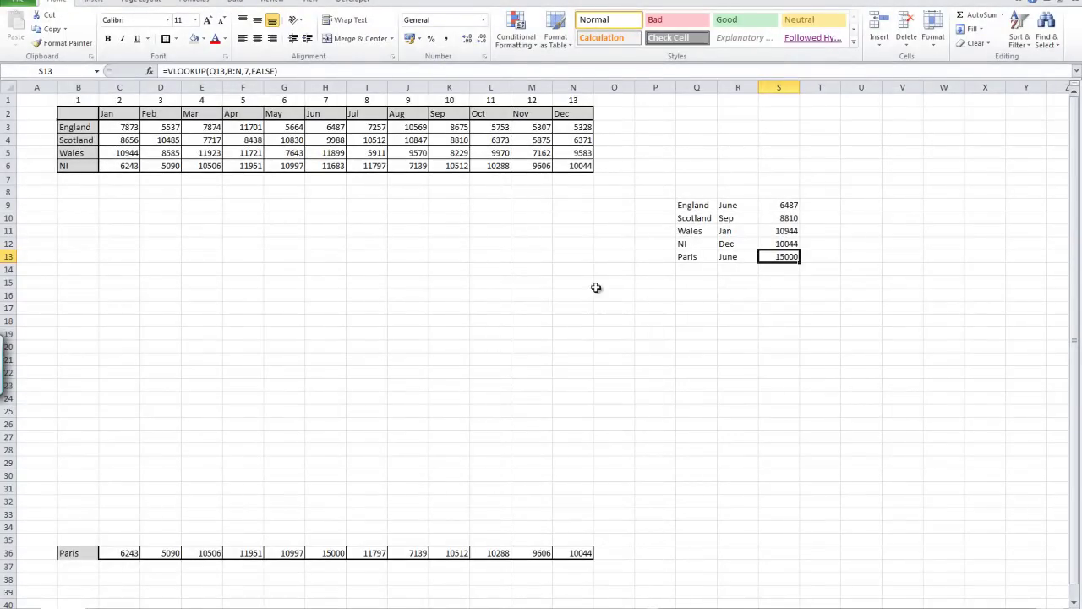
pyautogui.moveTo(74, 88); pyautogui.dragTo(573, 88)
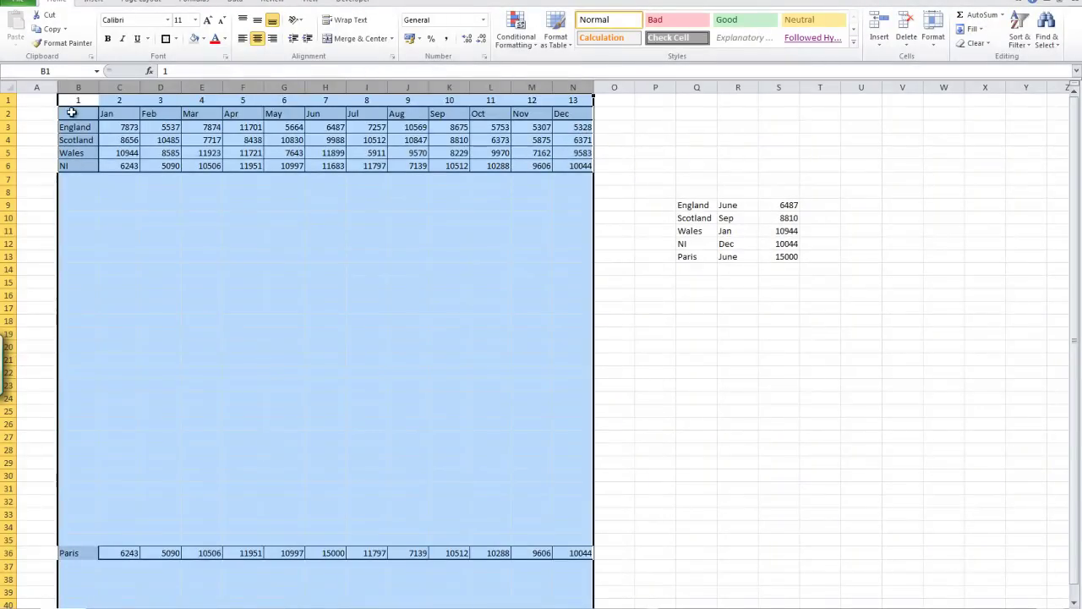
pyautogui.moveTo(72, 112); pyautogui.dragTo(584, 165)
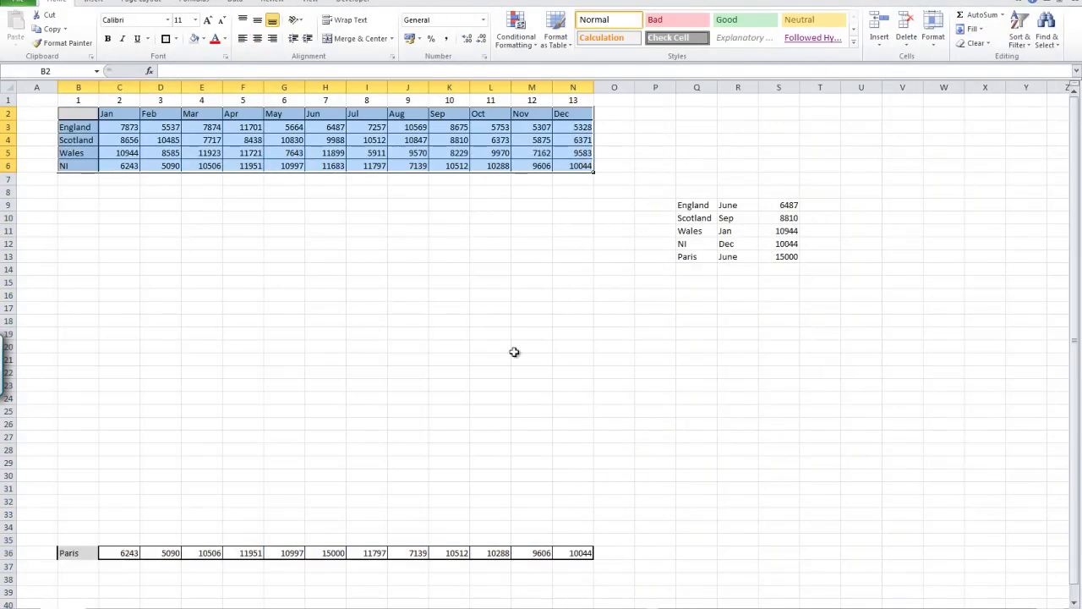